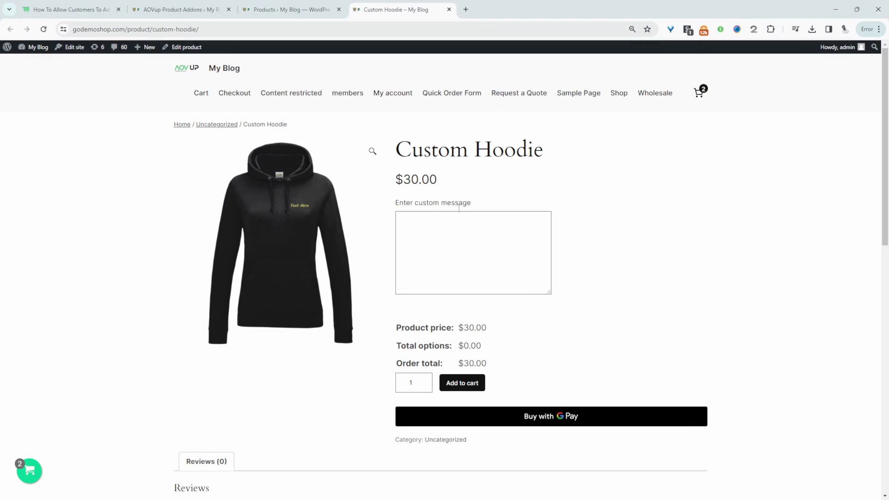
Type sample text 'dfd pjmsfopsm sdfojmfsdmk' into the Custom Hoodie's 'Enter custom message' box.
click(456, 272)
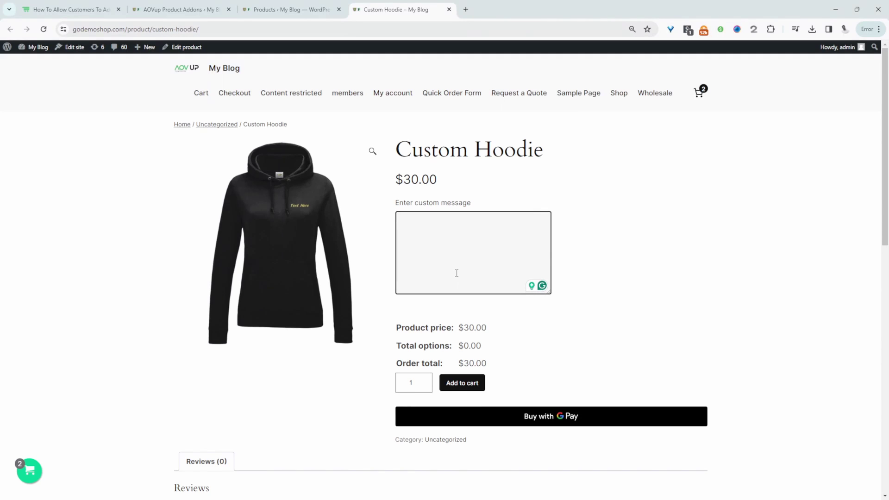
text(dfd pjmsfopsm )
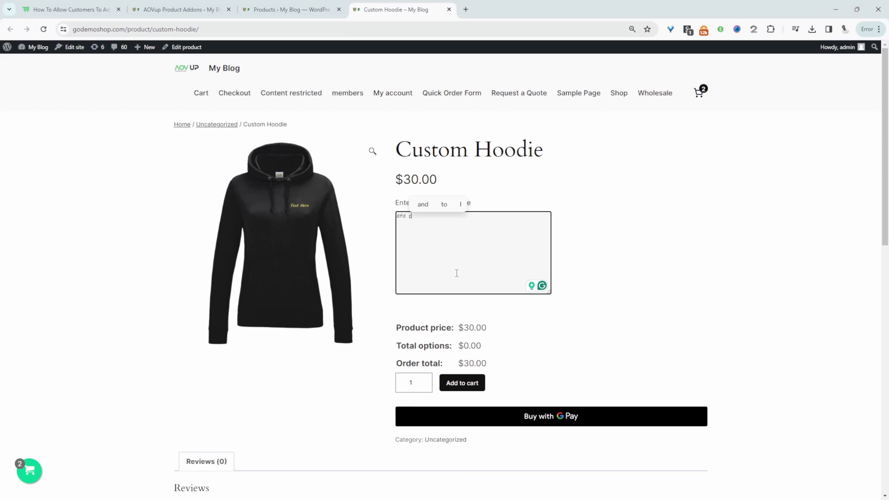
text(sdfojmfsdmk)
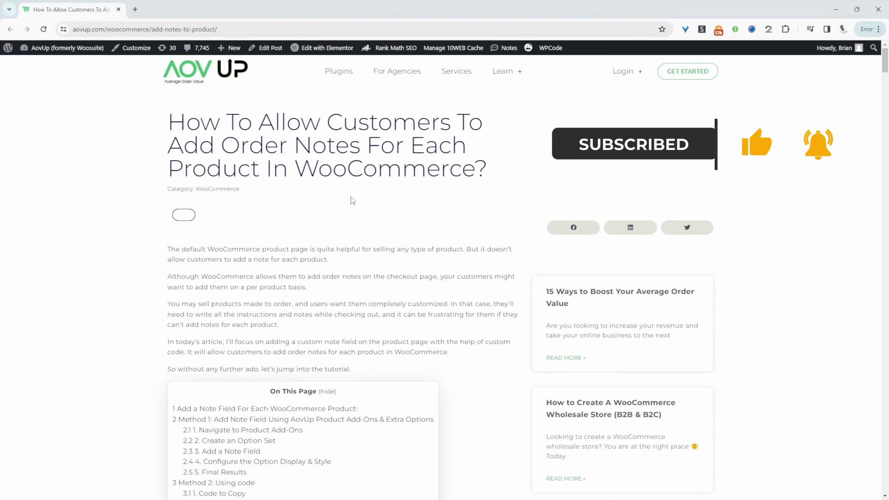
Scroll through the AovUp article on per-product order notes down to its Final Results section.
scroll(344, 207, down, 8)
scroll(336, 218, down, 2)
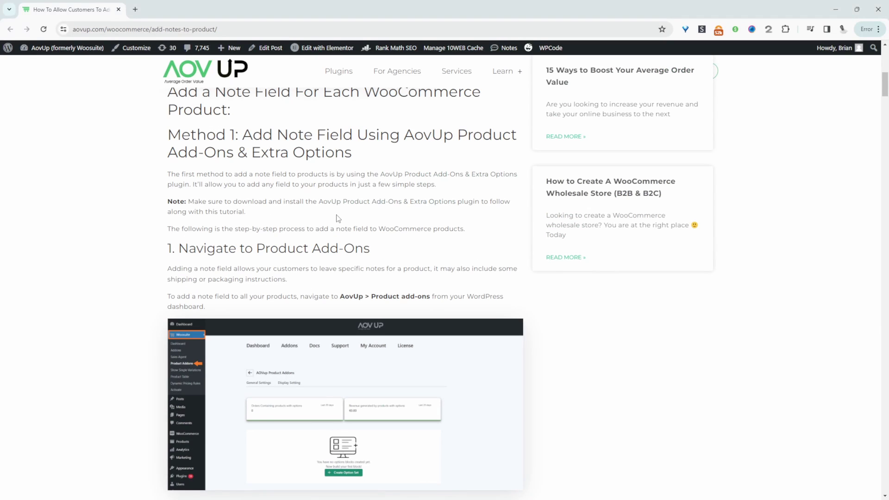
scroll(338, 218, down, 4)
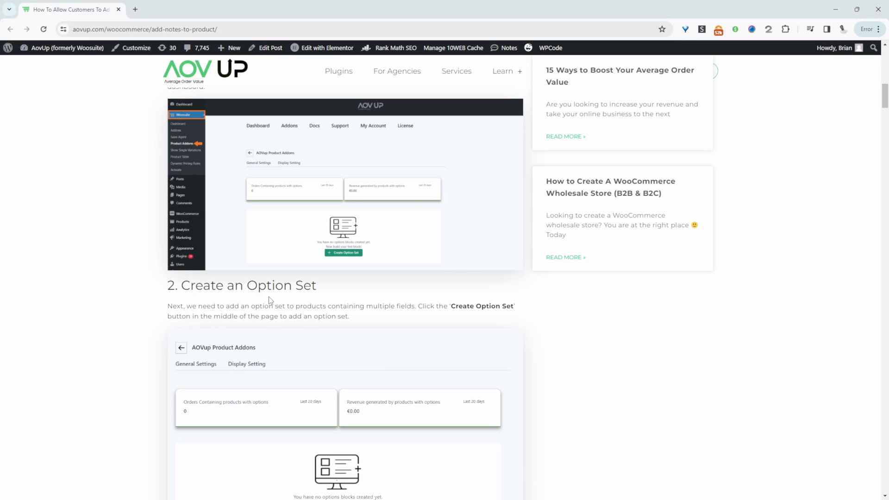
scroll(314, 320, down, 10)
scroll(315, 321, down, 10)
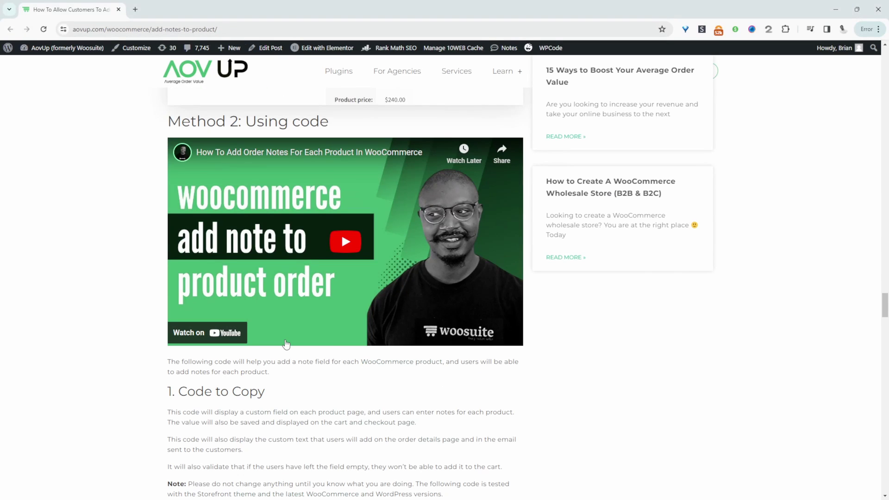
scroll(288, 341, down, 1)
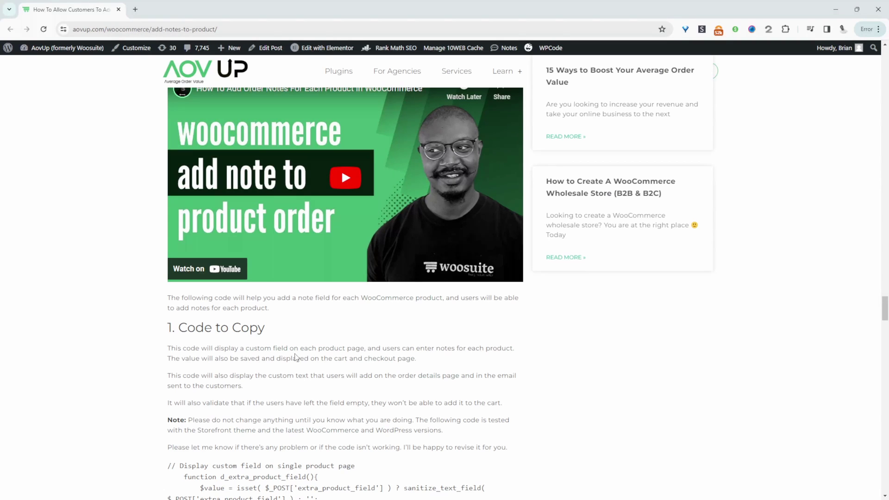
scroll(295, 357, down, 6)
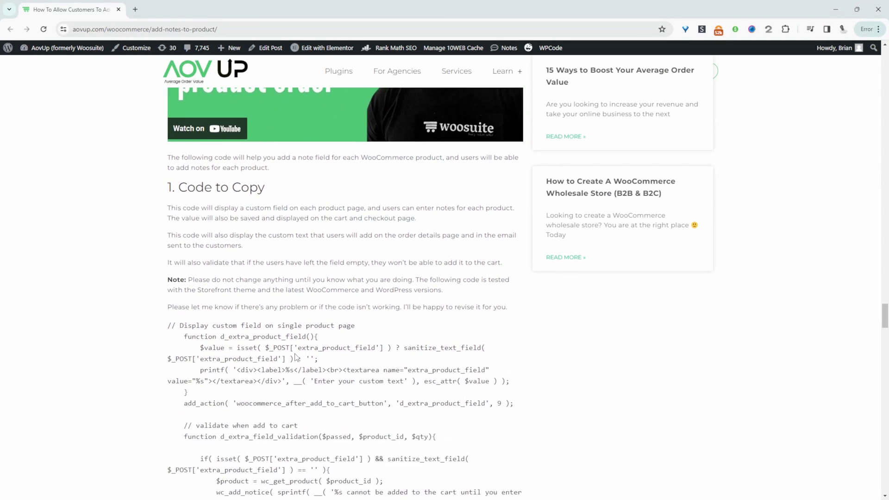
scroll(361, 355, down, 4)
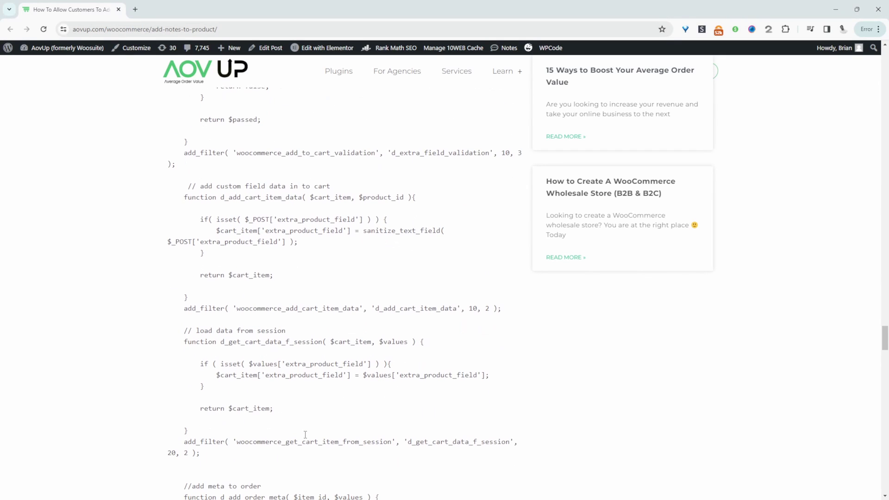
scroll(293, 427, down, 5)
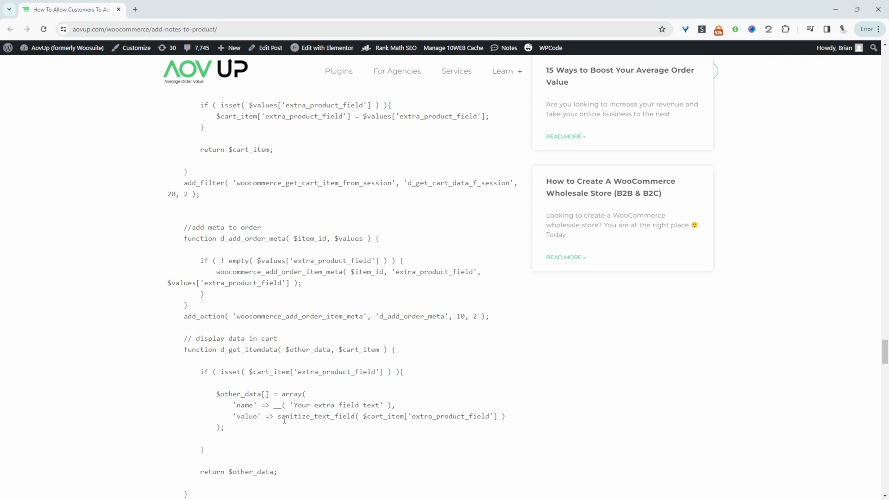
scroll(284, 420, down, 3)
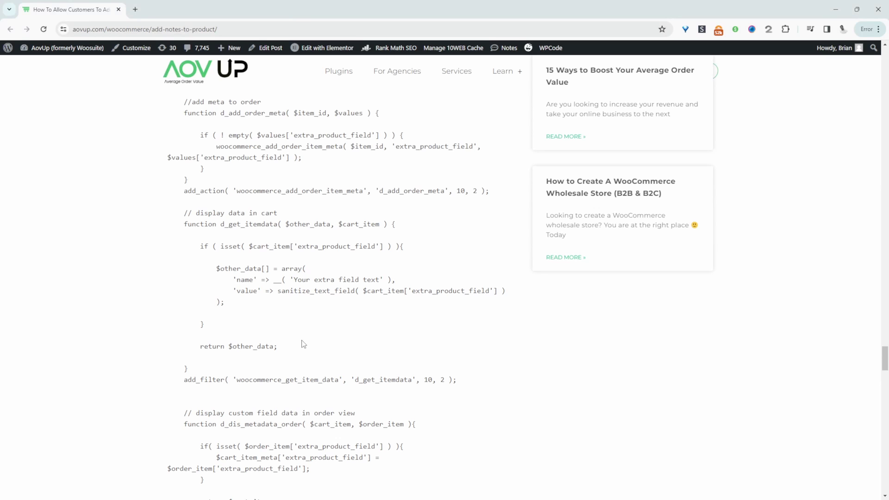
scroll(308, 343, up, 15)
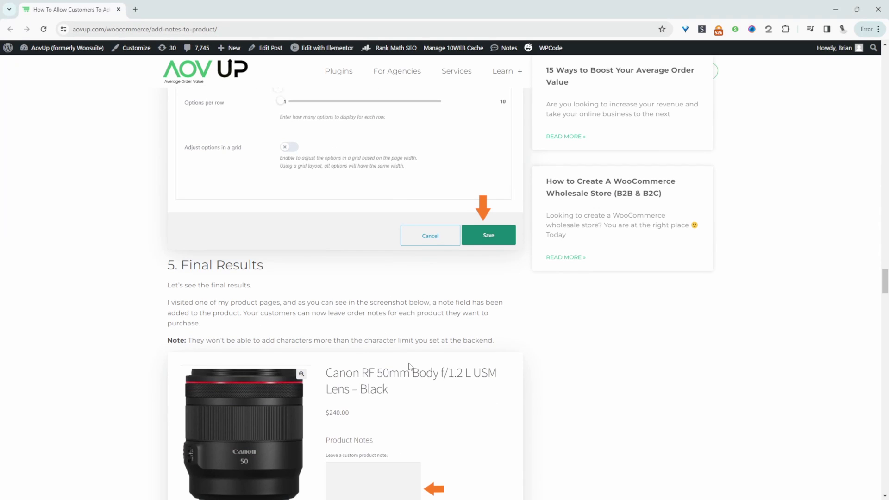
scroll(409, 375, down, 1)
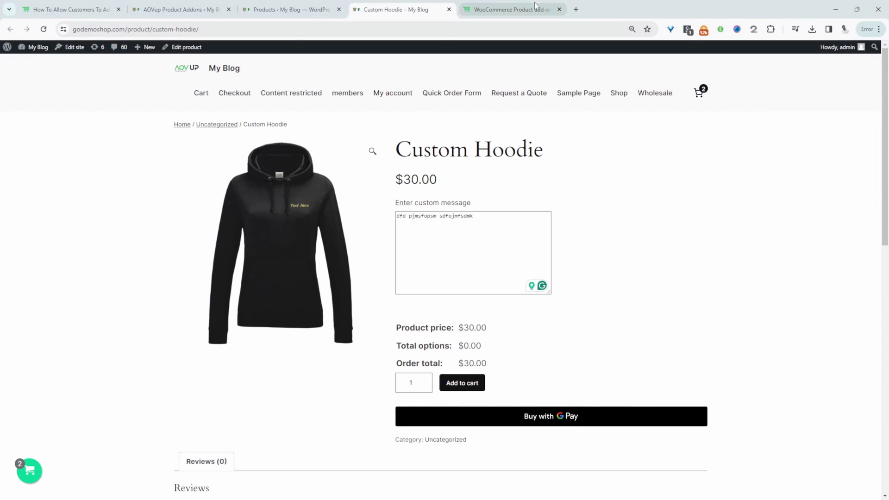
View the AovUp Product Addons plugin page, then bring up the store's WordPress Dashboard.
click(509, 10)
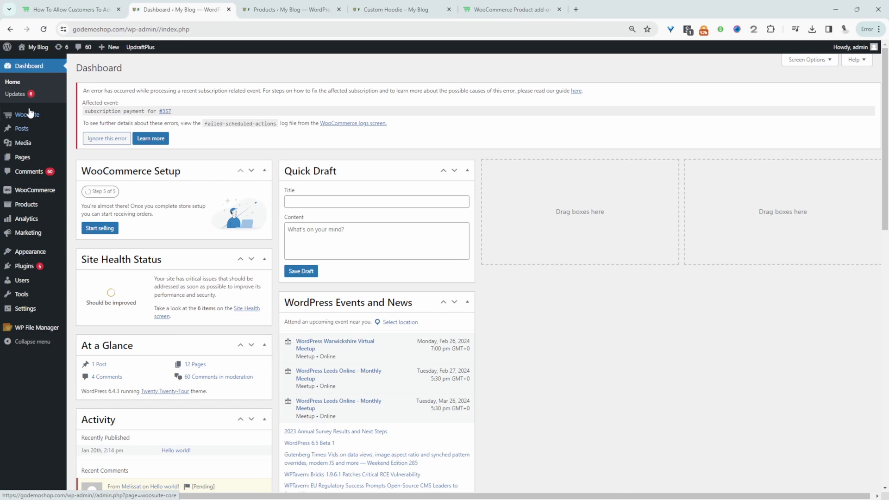
mouse_move(27, 115)
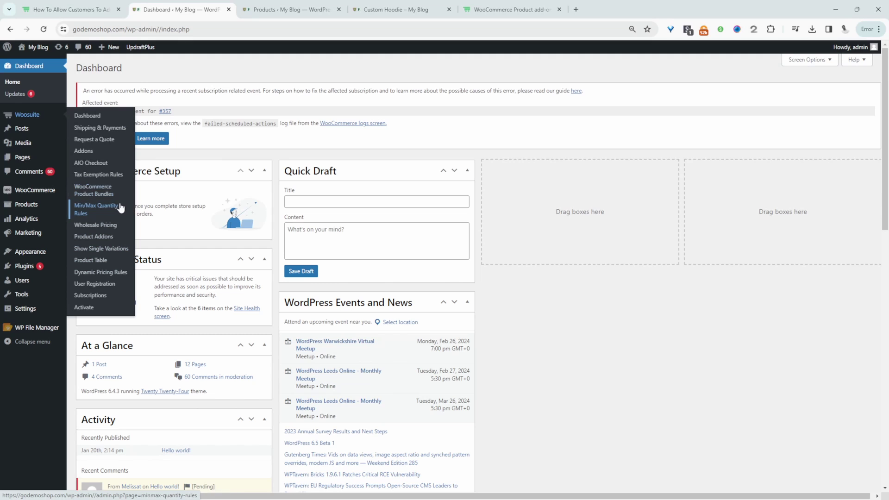
Open Woosuite > Product Addons and disable the existing 'Note field' option set.
click(111, 249)
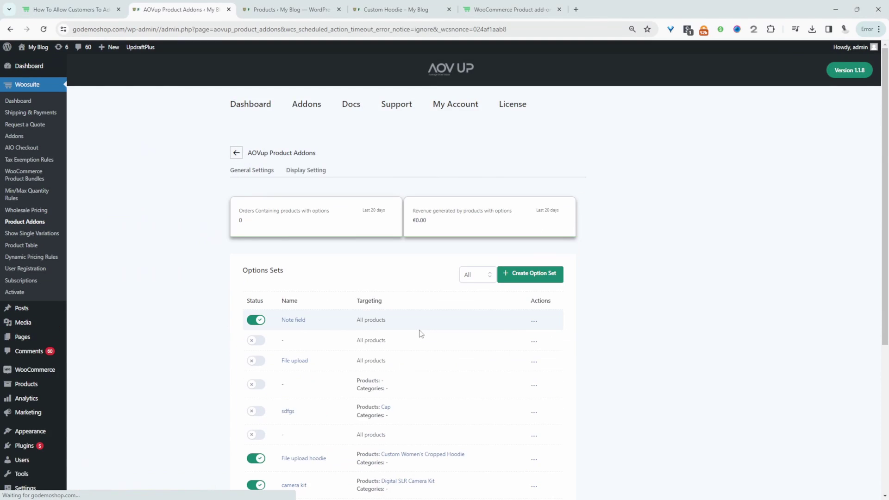
scroll(419, 329, down, 2)
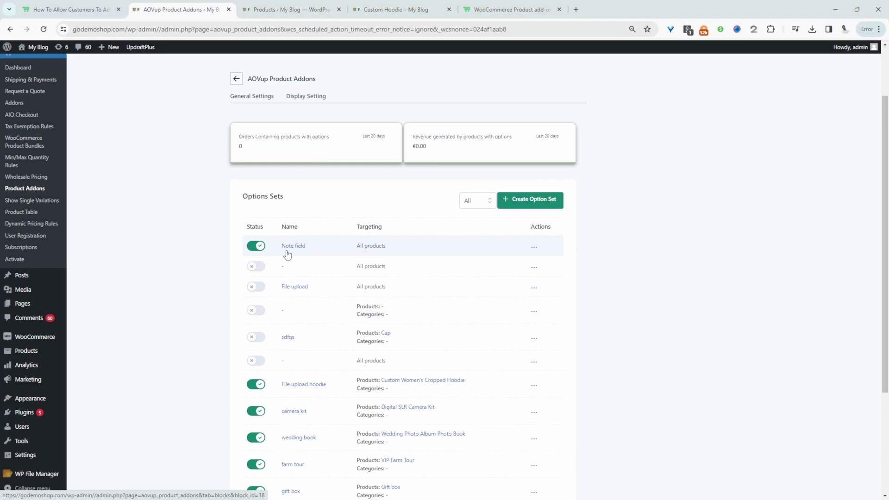
click(256, 247)
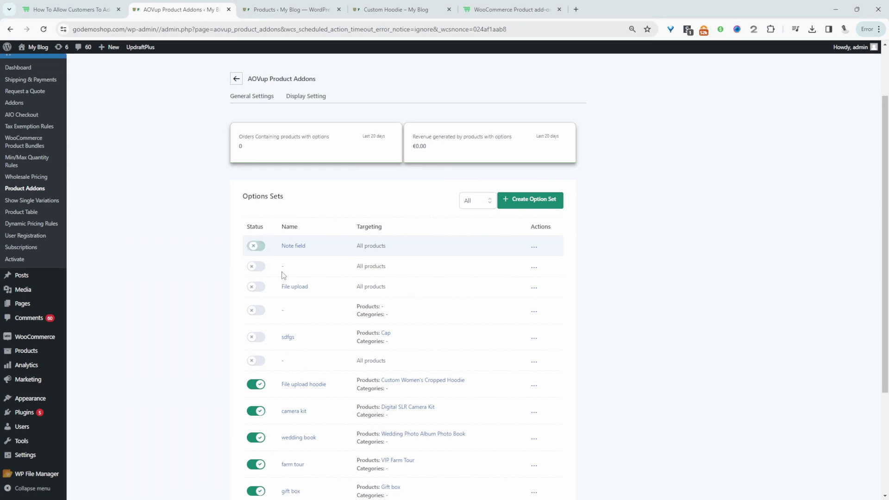
click(534, 204)
Name the new option set 'Product note' and target it at specific products or categories.
click(295, 254)
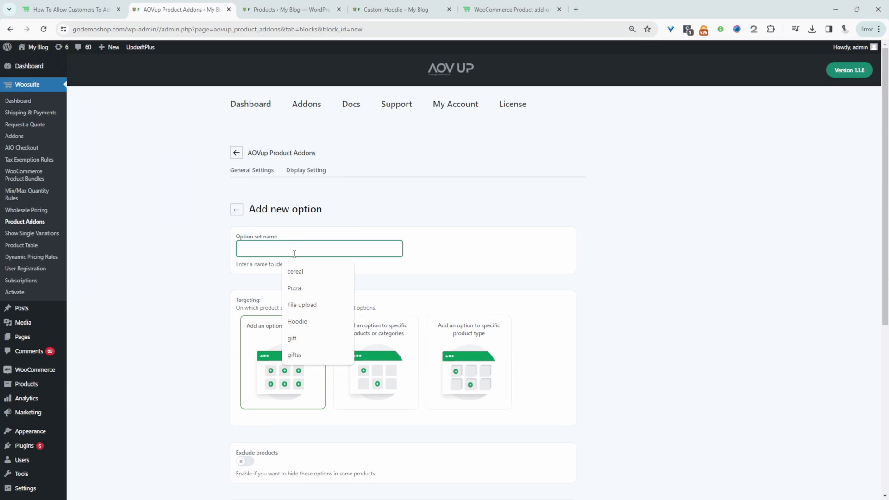
text(Product)
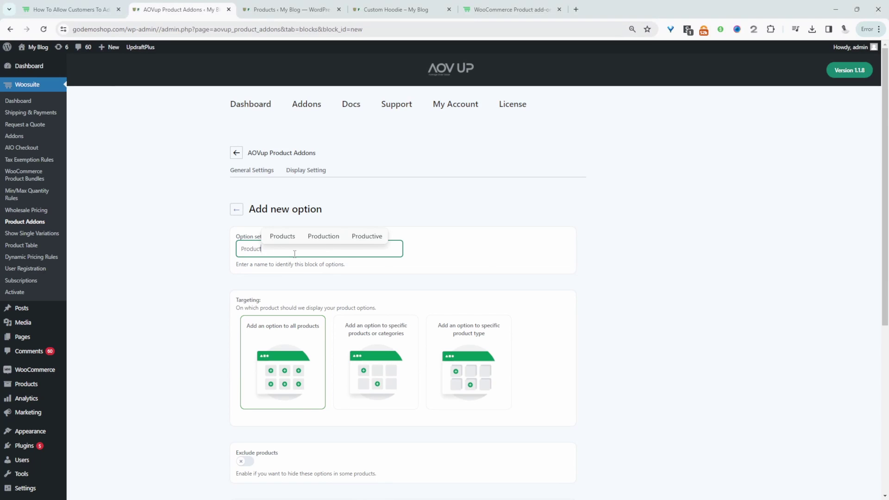
text( note)
scroll(324, 260, down, 3)
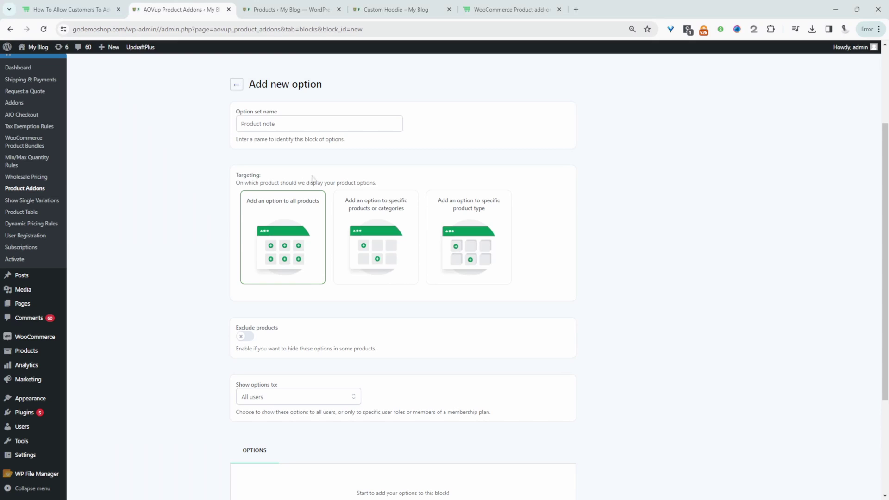
click(383, 243)
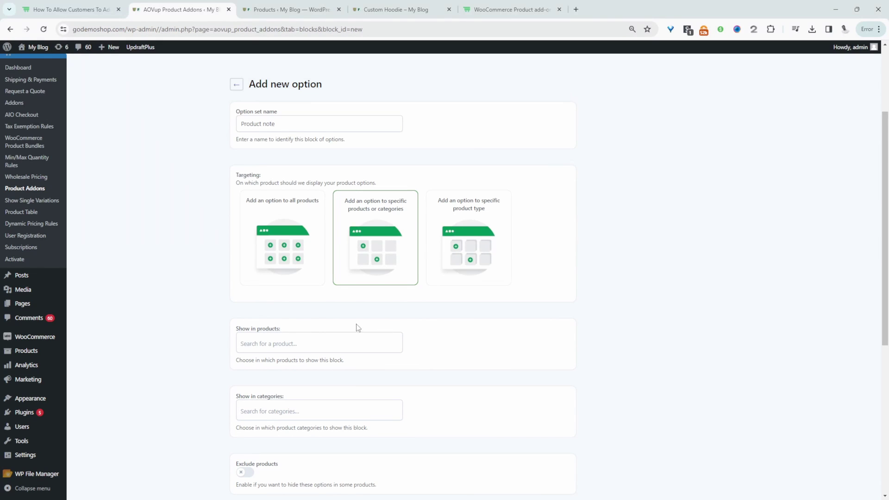
scroll(374, 329, down, 2)
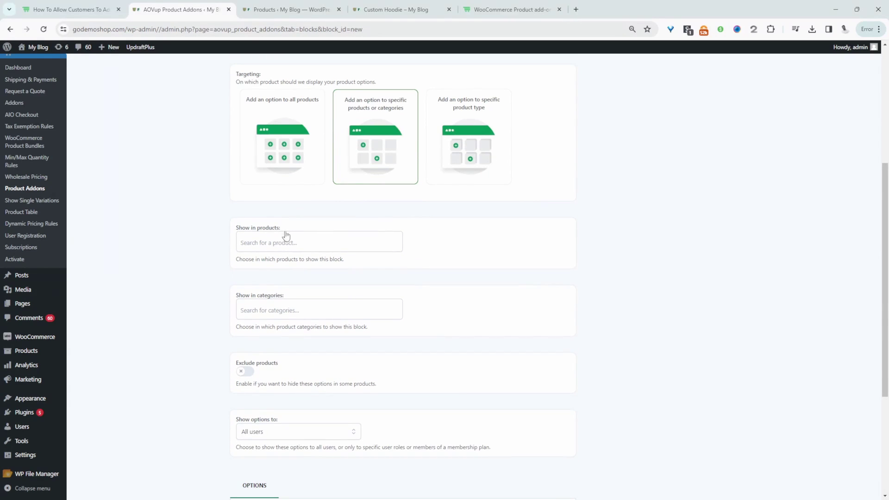
Search 'custom' and assign the option set to the Custom Hoodie (#381) product.
click(400, 10)
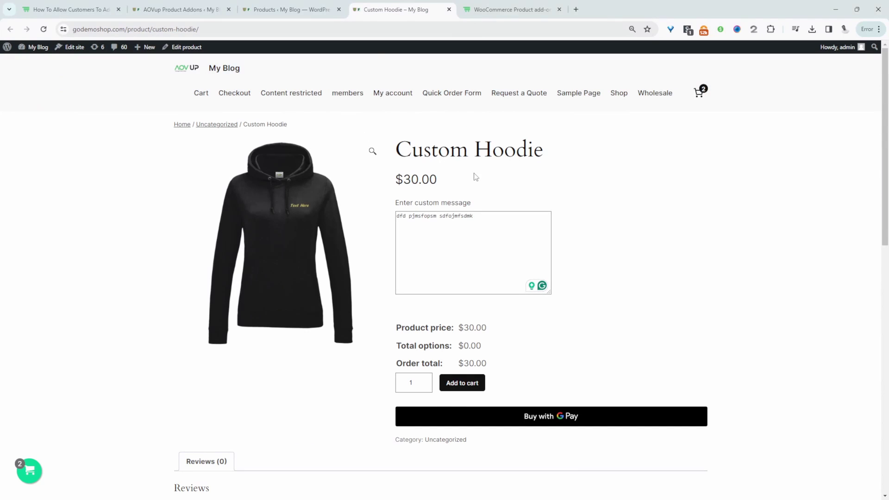
click(182, 9)
click(304, 243)
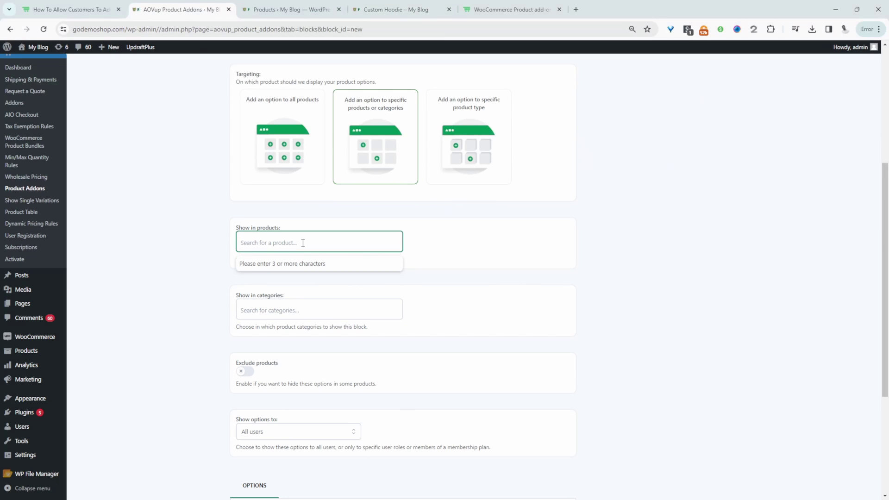
text(custom)
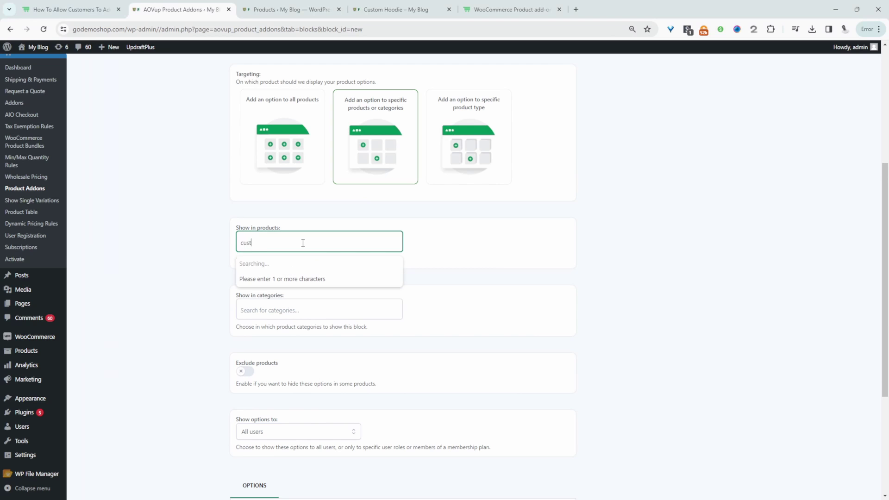
click(258, 282)
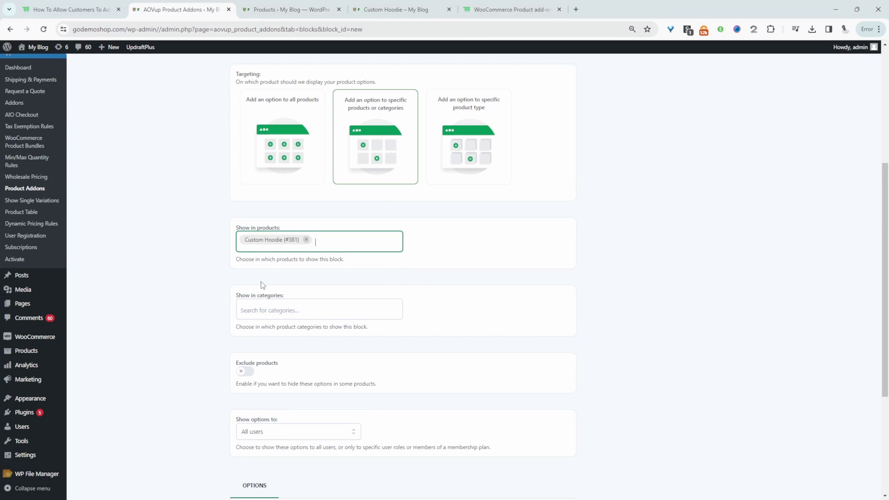
scroll(428, 345, down, 2)
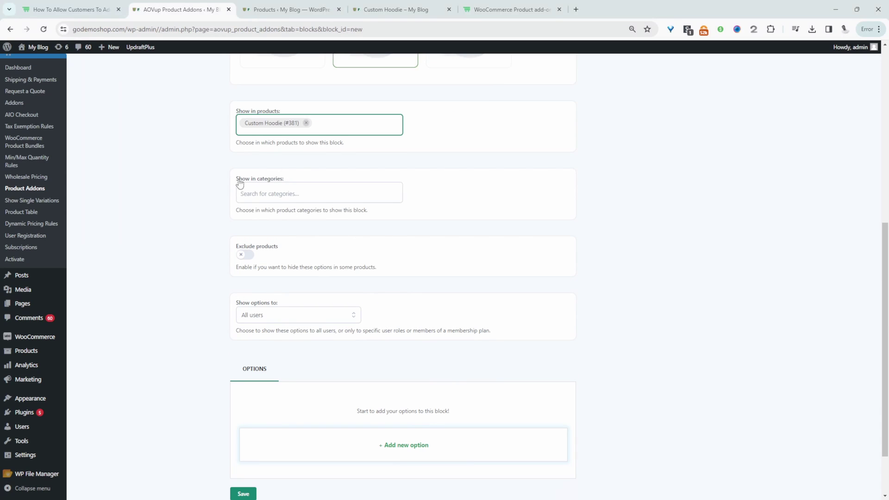
Open the category search and dismiss it without selecting any category.
click(297, 201)
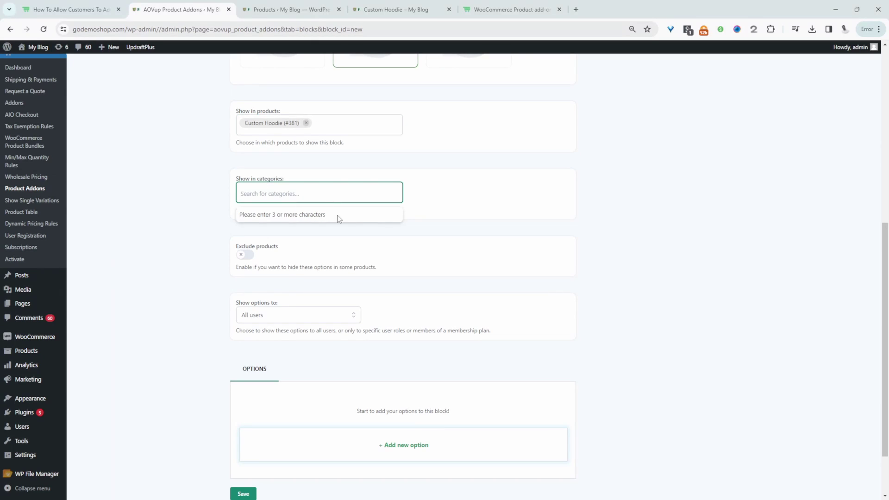
click(684, 217)
scroll(294, 272, up, 2)
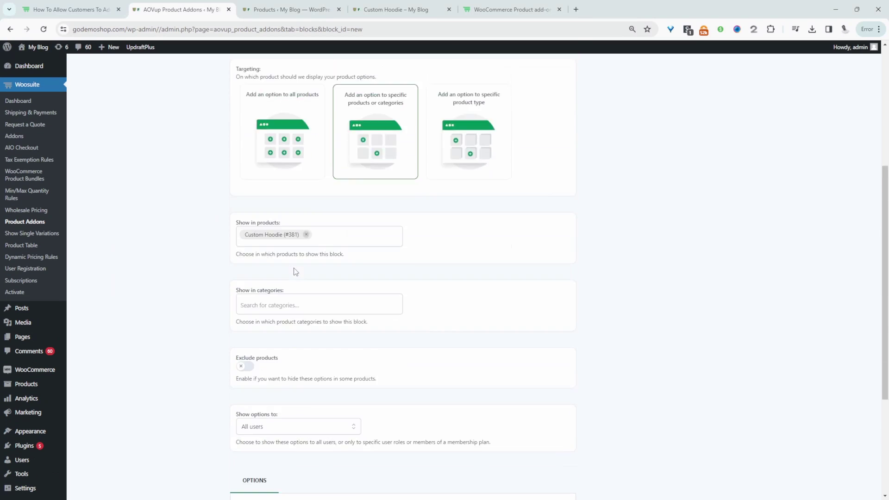
scroll(296, 266, up, 4)
scroll(306, 260, down, 5)
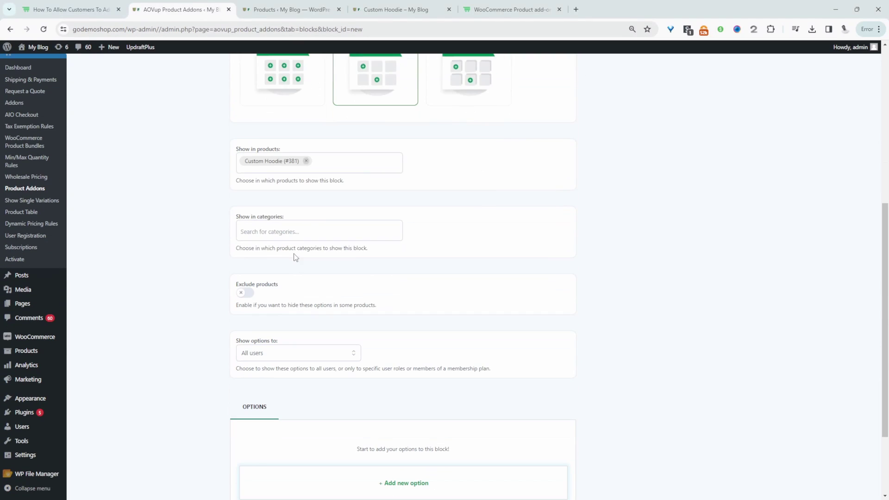
Leave product exclusion off and keep the options shown to All users.
click(250, 298)
click(255, 298)
scroll(260, 292, up, 4)
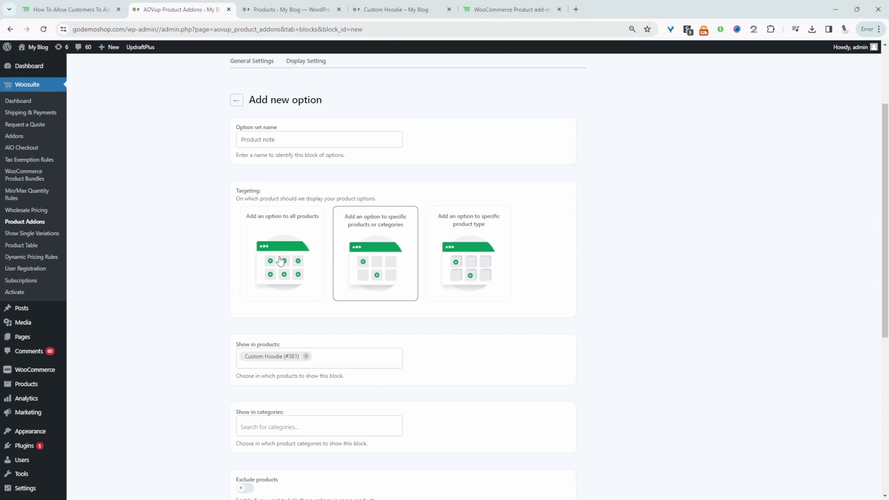
scroll(280, 260, down, 4)
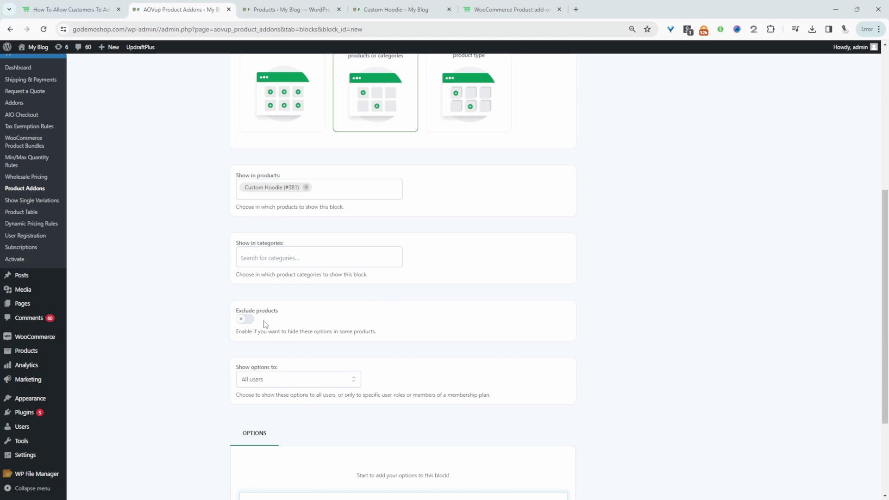
scroll(344, 345, down, 3)
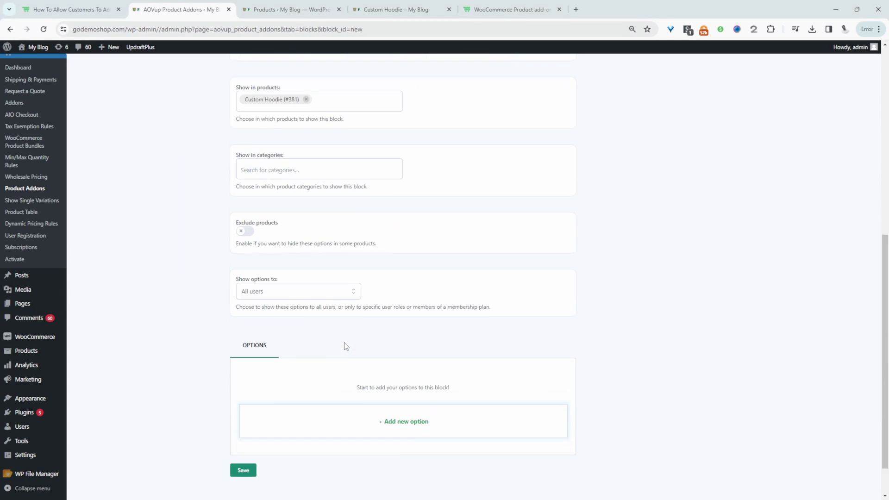
click(324, 281)
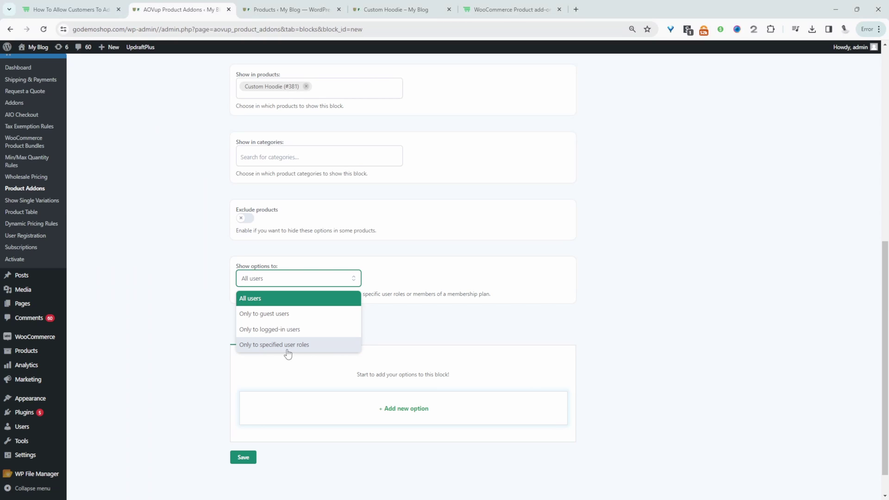
click(633, 311)
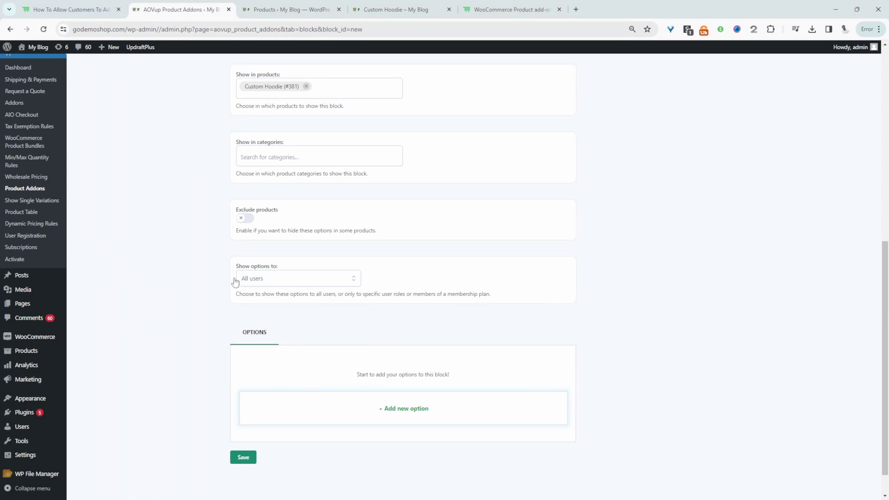
scroll(459, 394, down, 1)
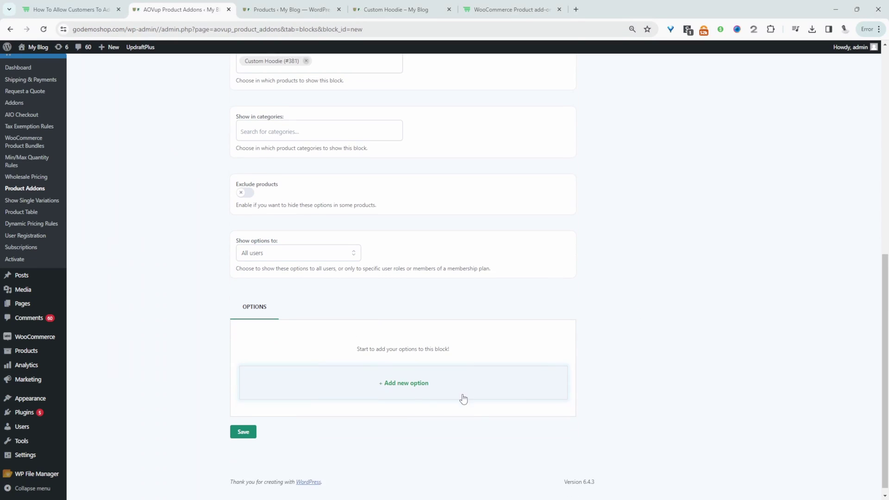
Add a Textarea option titled 'Product note' with the label 'Enter custom message'.
click(382, 387)
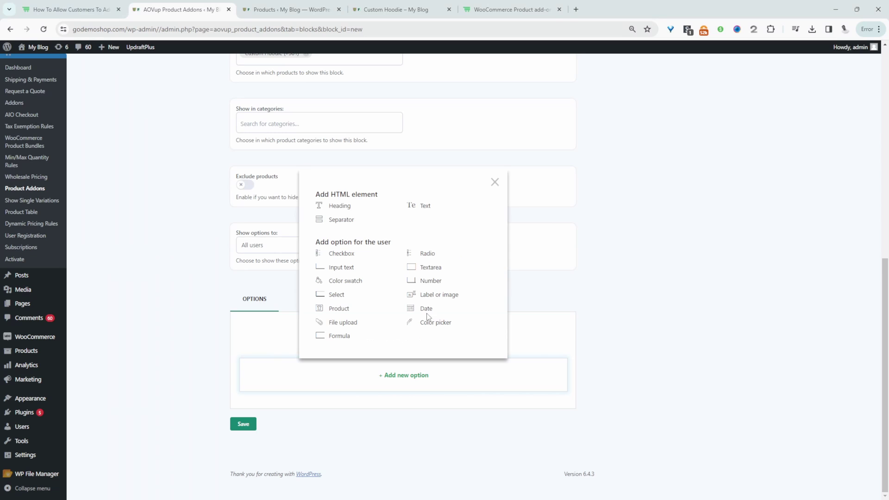
click(436, 272)
click(667, 179)
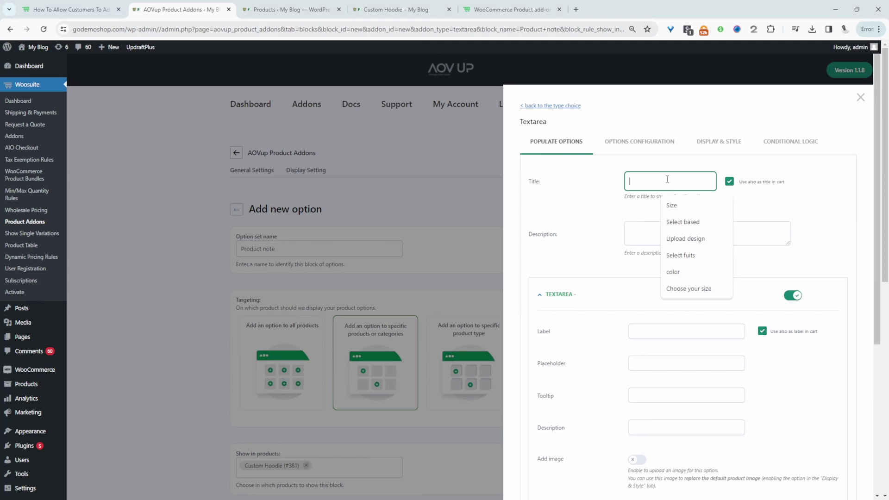
text(Pro)
click(695, 220)
scroll(559, 207, down, 3)
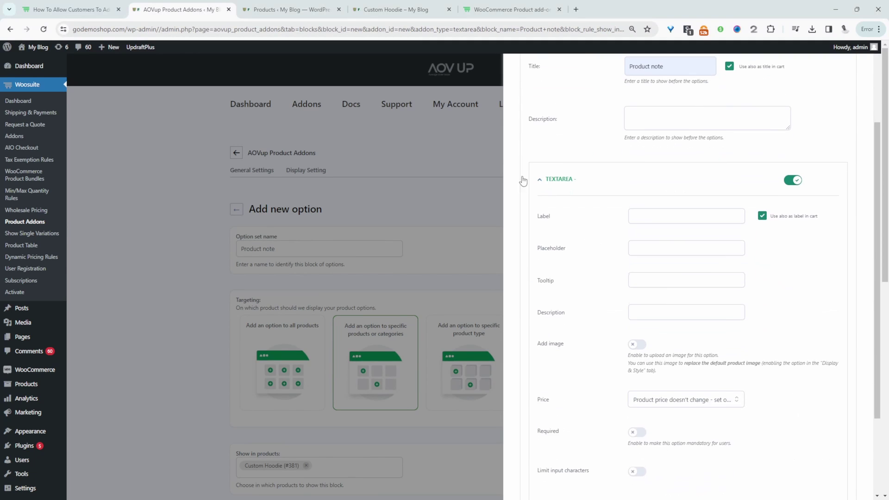
click(654, 208)
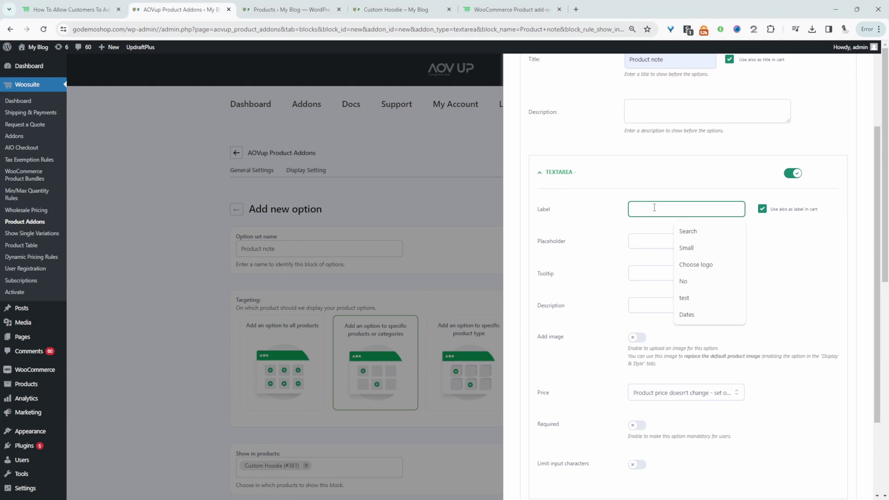
text(E)
click(688, 231)
click(662, 190)
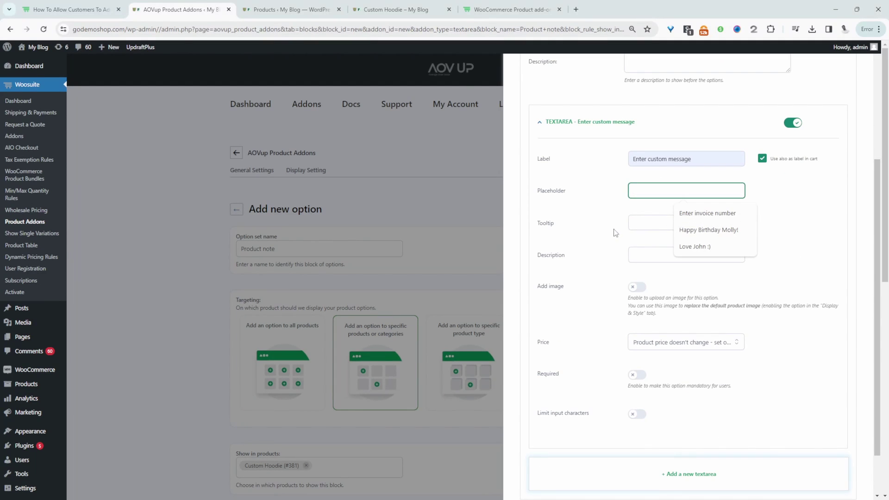
scroll(790, 328, down, 2)
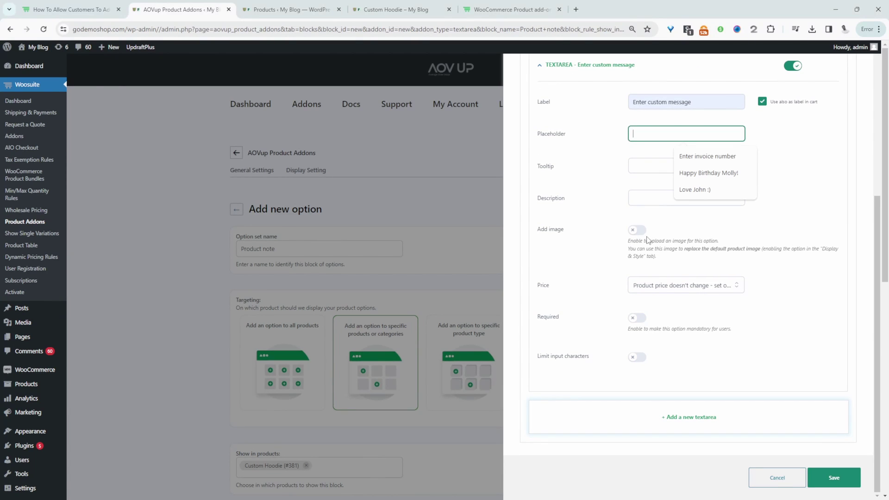
Keep the textarea free of charge, leave character limits off, and save the option.
click(658, 293)
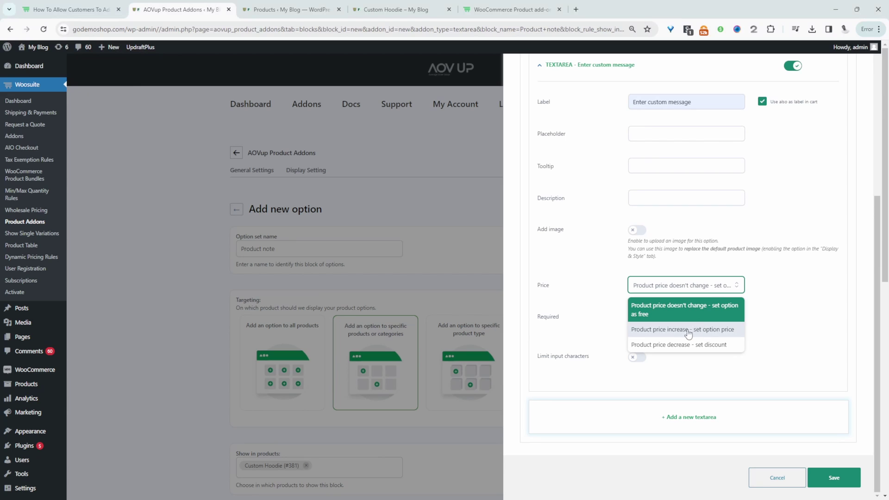
click(801, 300)
click(637, 357)
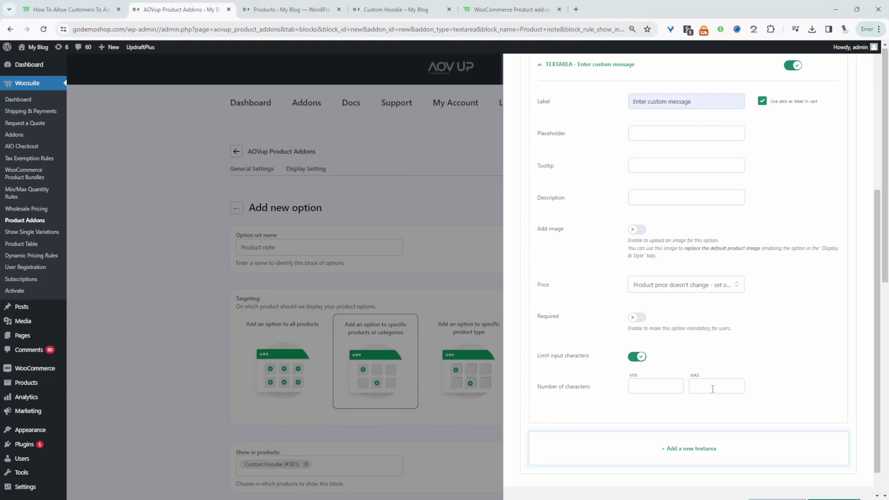
click(654, 386)
click(706, 387)
click(637, 357)
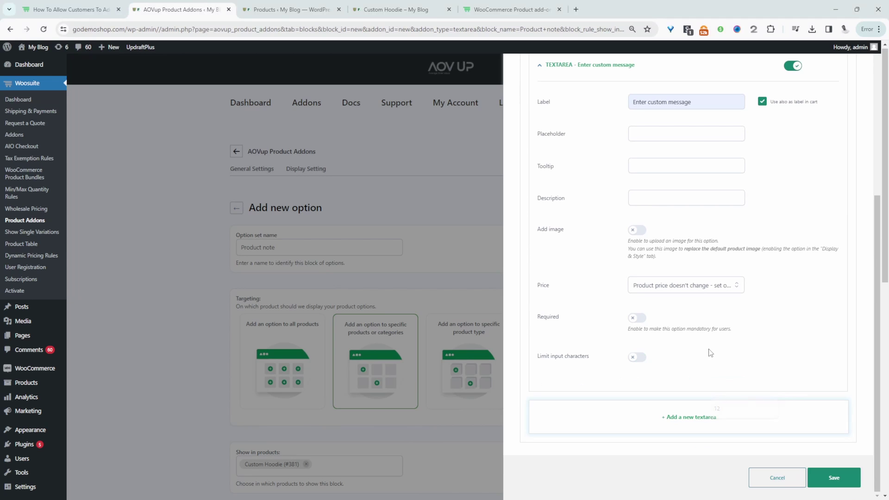
click(834, 478)
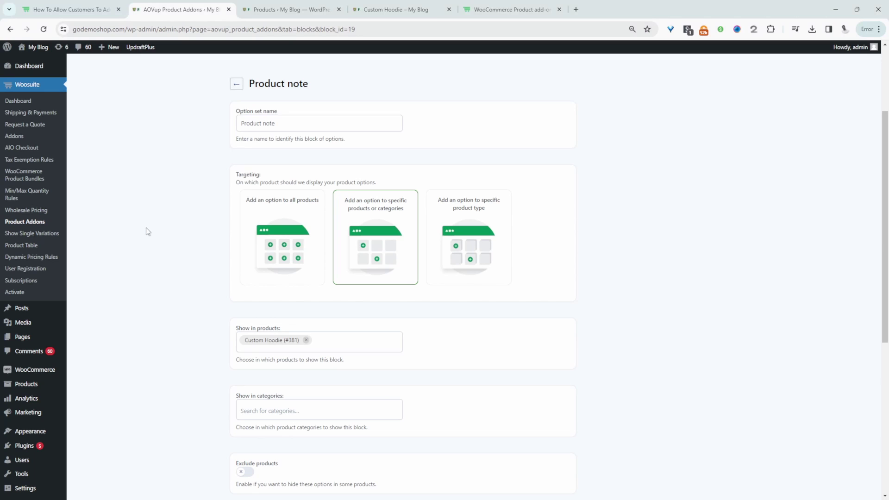
scroll(435, 324, down, 6)
Save the Product note block and reload the Custom Hoodie page to see the empty message box.
scroll(242, 463, up, 1)
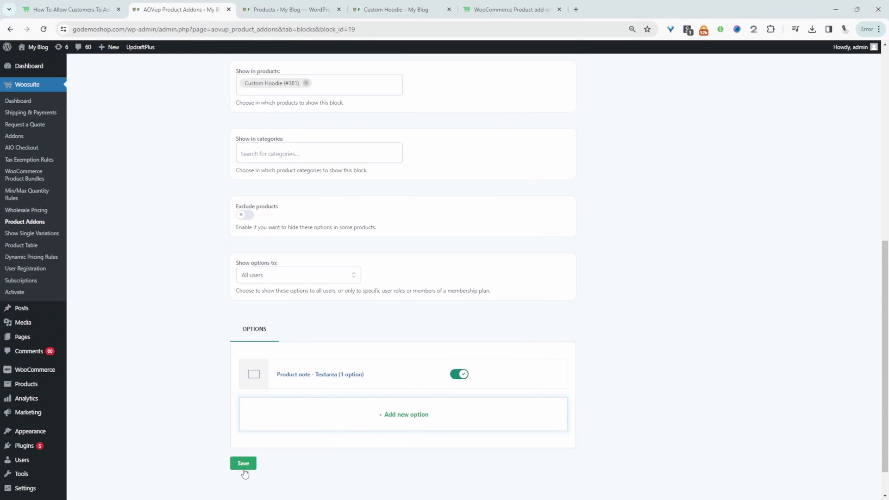
click(244, 464)
key(ctrl+Tab)
key(ctrl+Tab)
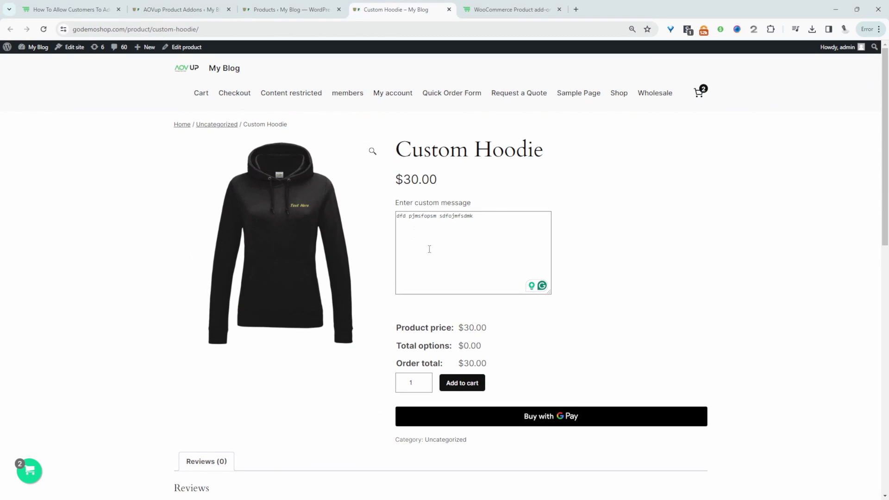
drag(472, 204, 395, 203)
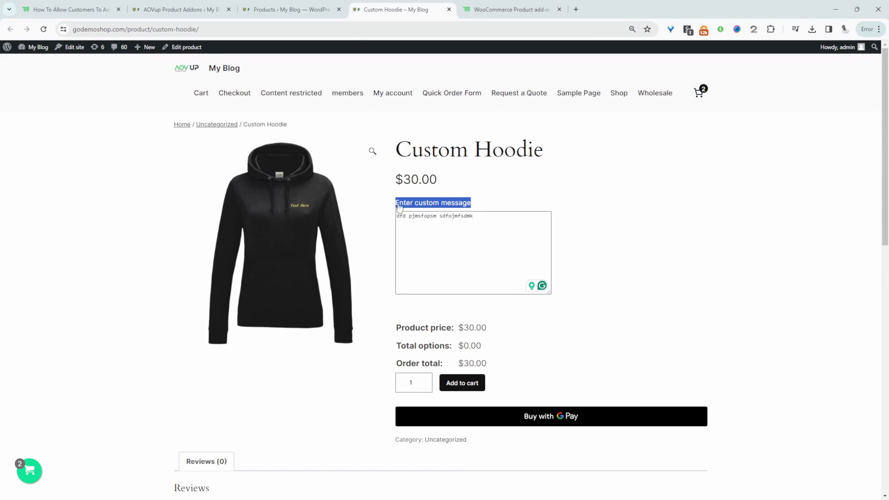
click(43, 29)
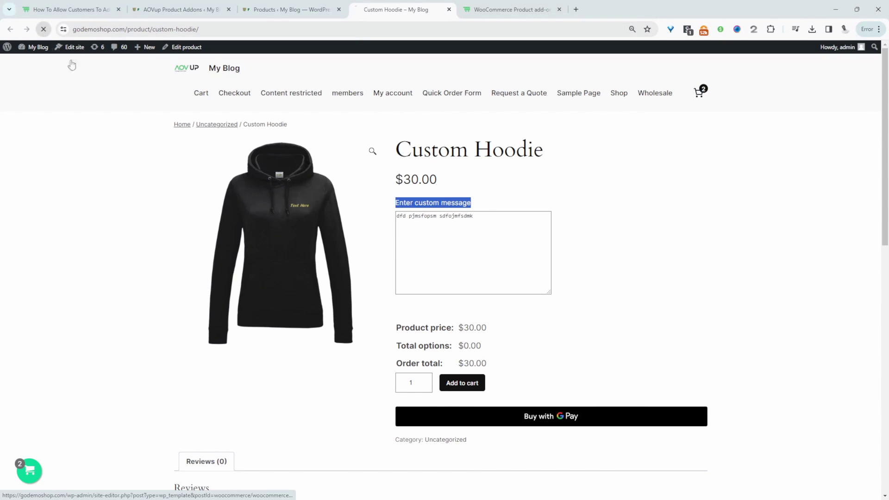
click(467, 239)
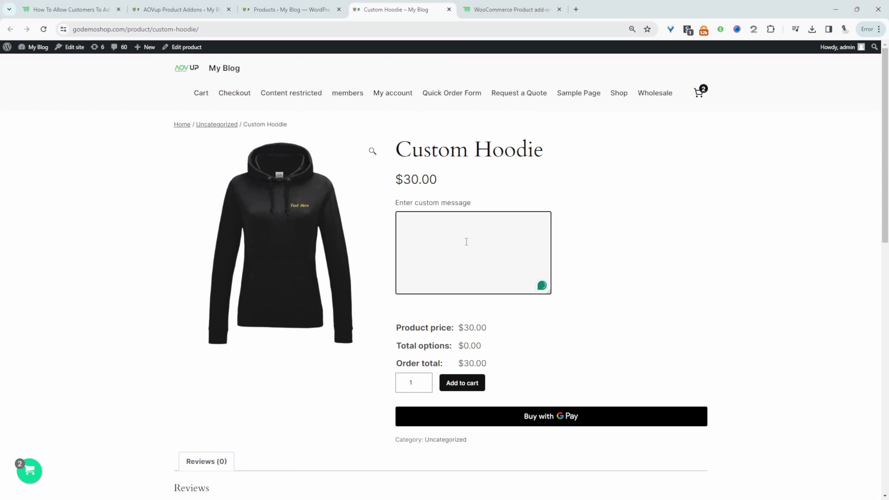
Browse to the Shop page, then open and reload the Album product page.
click(620, 93)
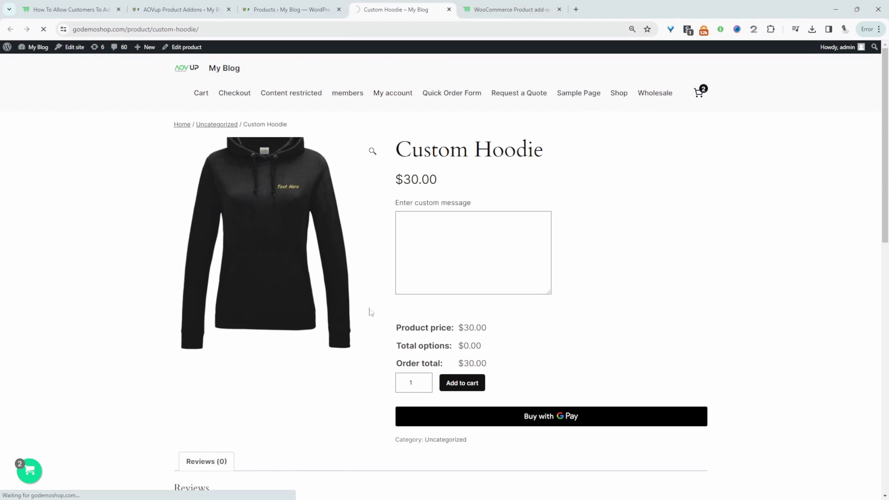
scroll(413, 273, down, 3)
click(254, 144)
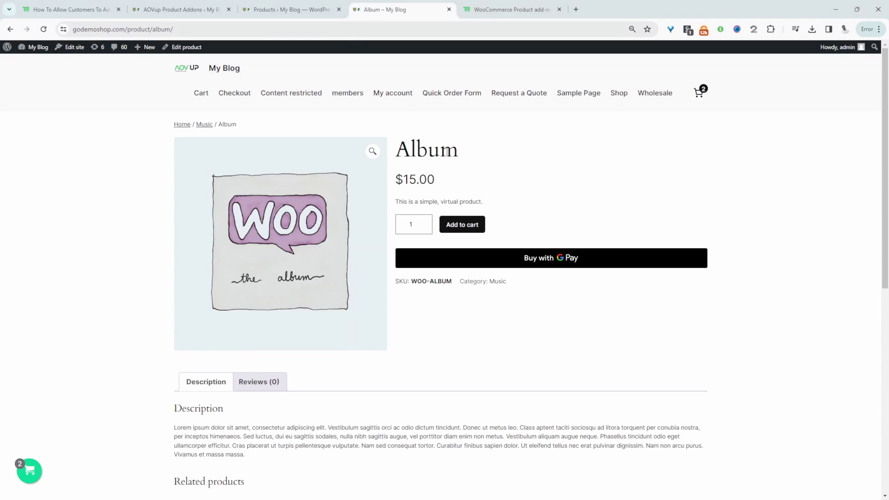
key(F5)
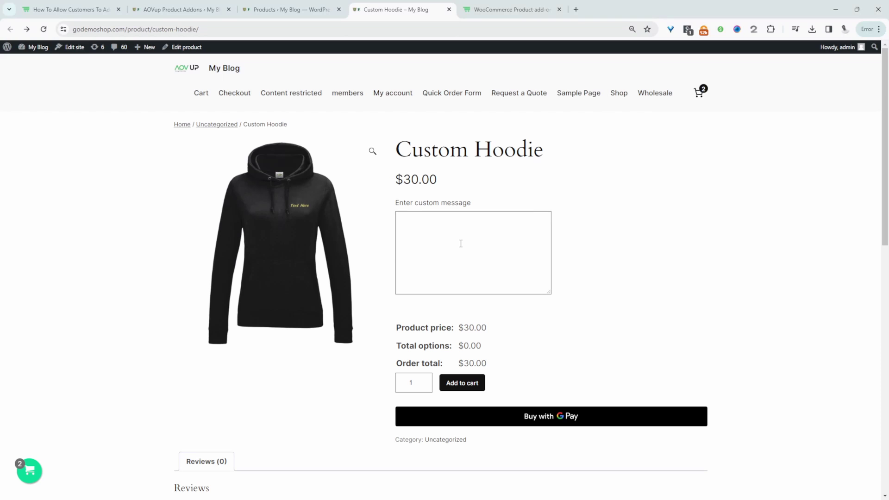
Reload the AOVup Product Addons block settings and bring up its list of option types.
click(181, 9)
key(F5)
scroll(461, 236, down, 3)
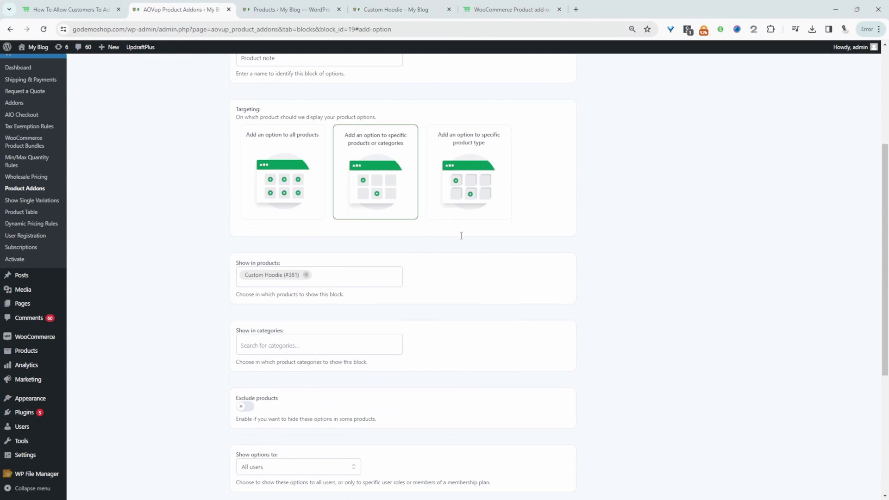
scroll(408, 361, down, 5)
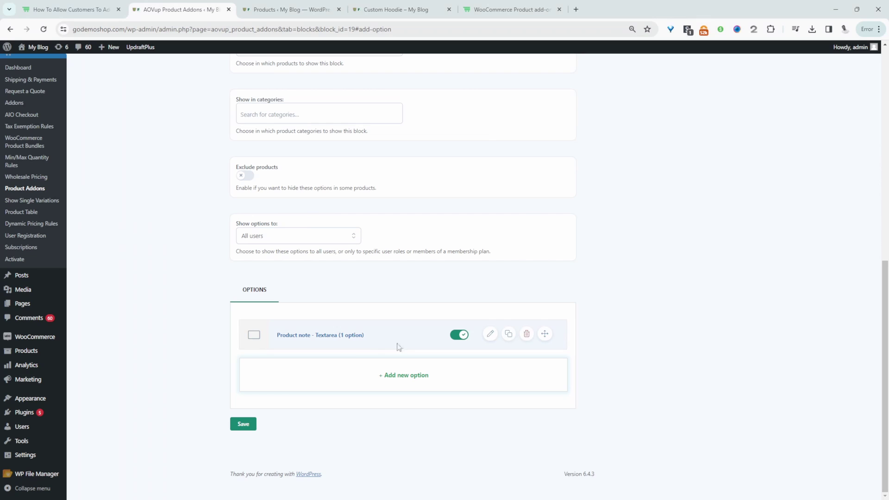
click(410, 385)
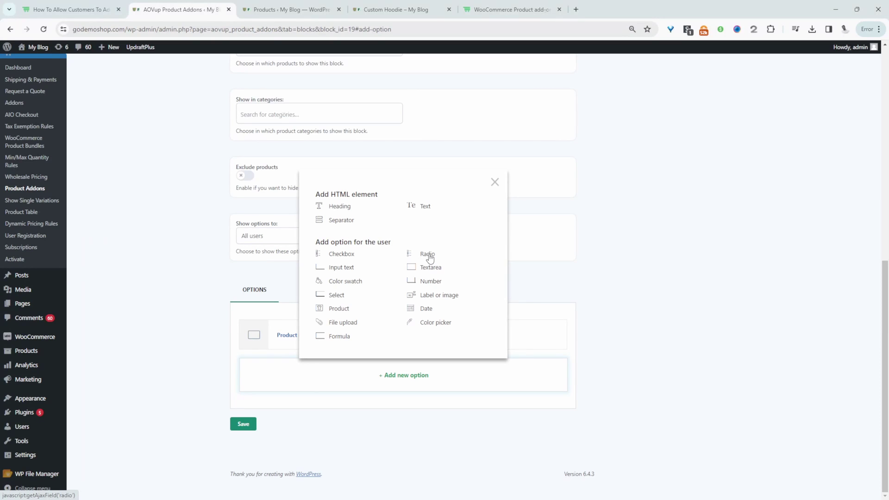
Add a checkbox titled 'Personalization' labelled 'Do you want to add custom message'.
click(342, 254)
click(673, 188)
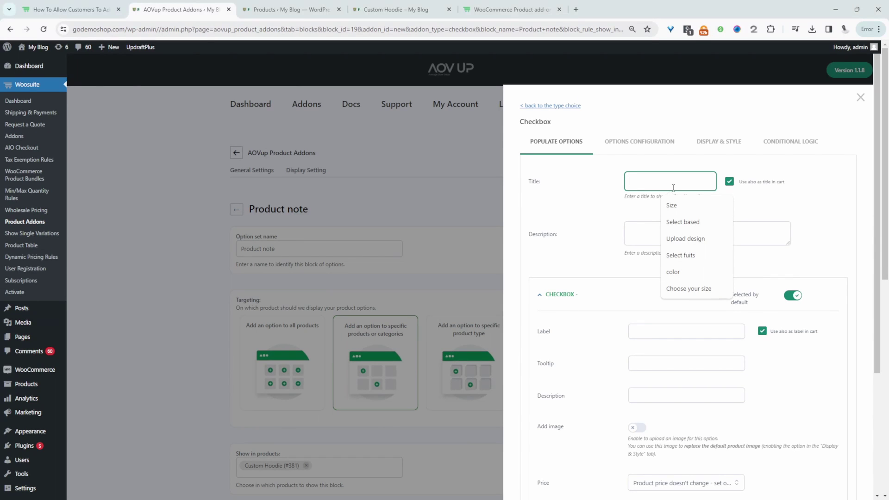
text(Per)
click(686, 259)
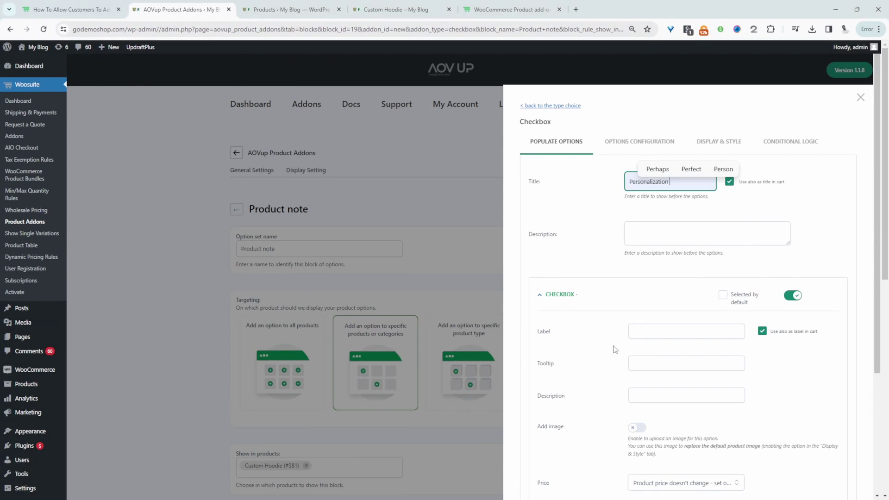
scroll(615, 350, down, 1)
scroll(615, 349, down, 1)
click(635, 233)
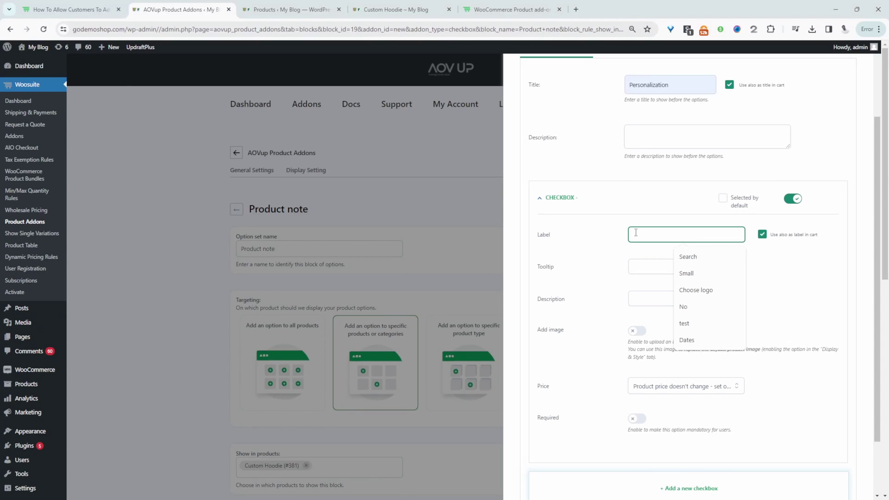
text(Do you want to add custom message)
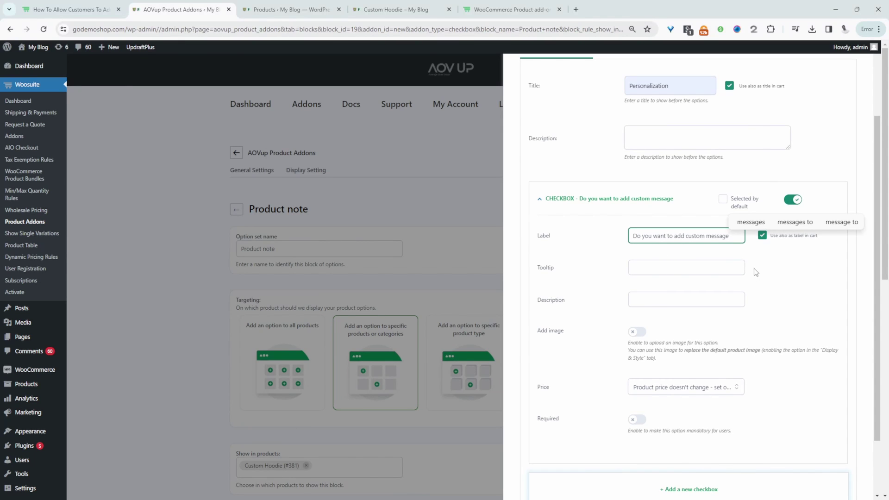
Set the checkbox price to 'Product price increase' with regular cost 15 and save it.
scroll(755, 277, down, 2)
click(714, 315)
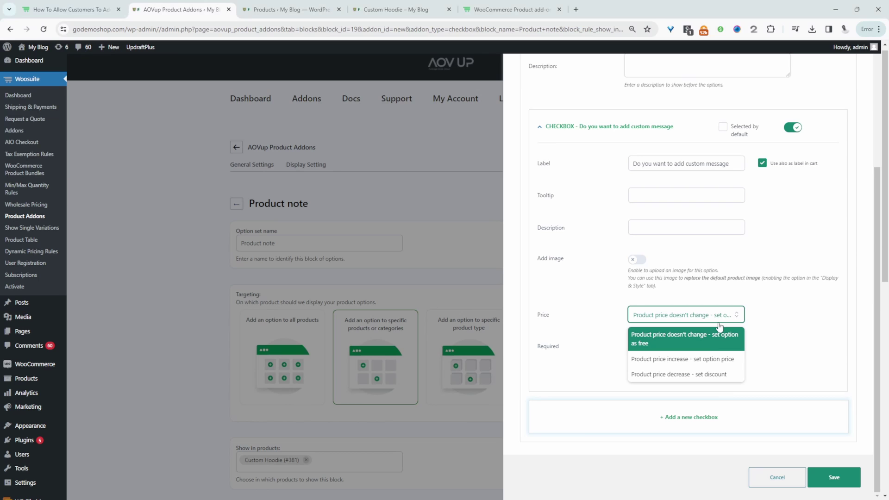
click(714, 363)
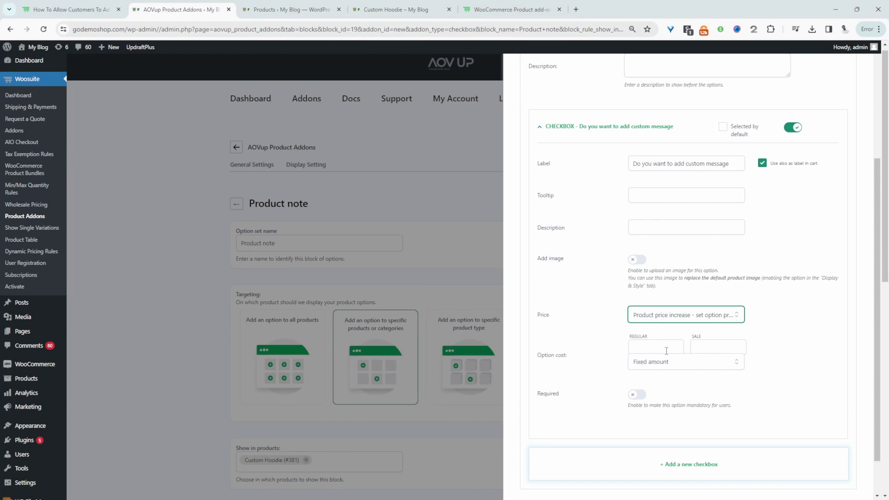
click(667, 348)
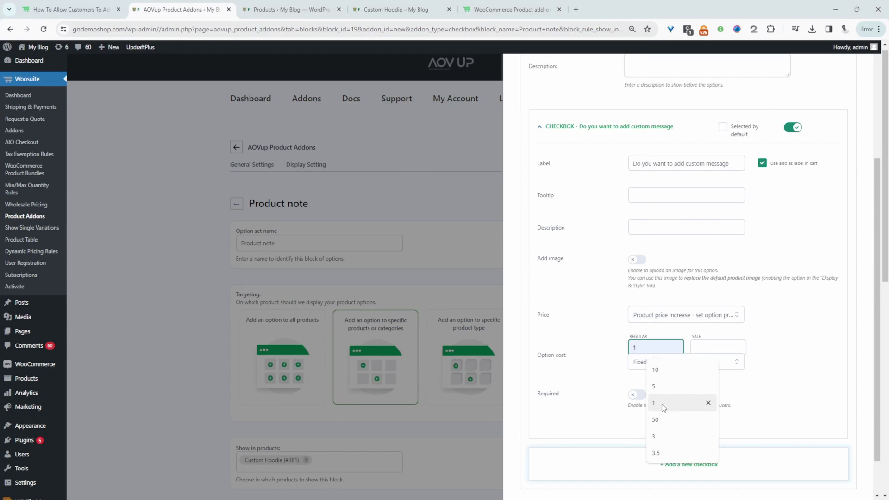
text(15)
scroll(695, 417, down, 1)
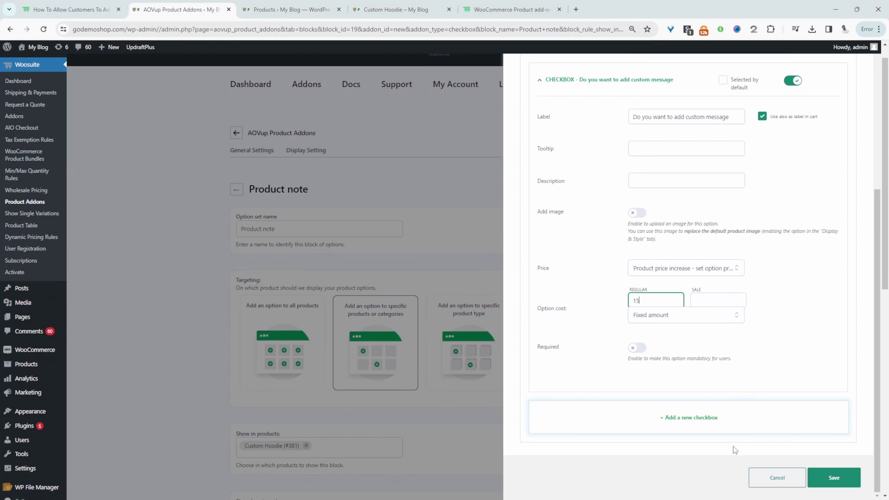
click(841, 479)
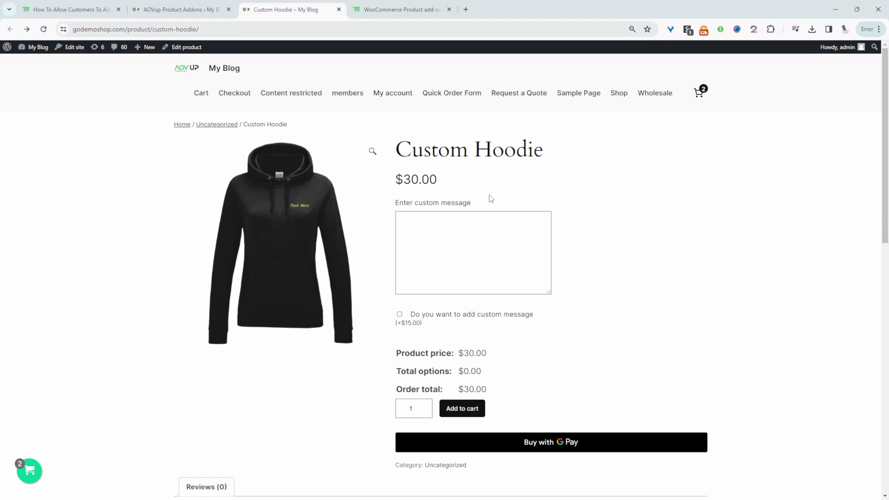
Tick and untick the +$15.00 custom message checkbox on Custom Hoodie to check the total changes.
click(400, 314)
click(400, 315)
Move the Personalization checkbox above the Product note textarea in the option set.
click(185, 7)
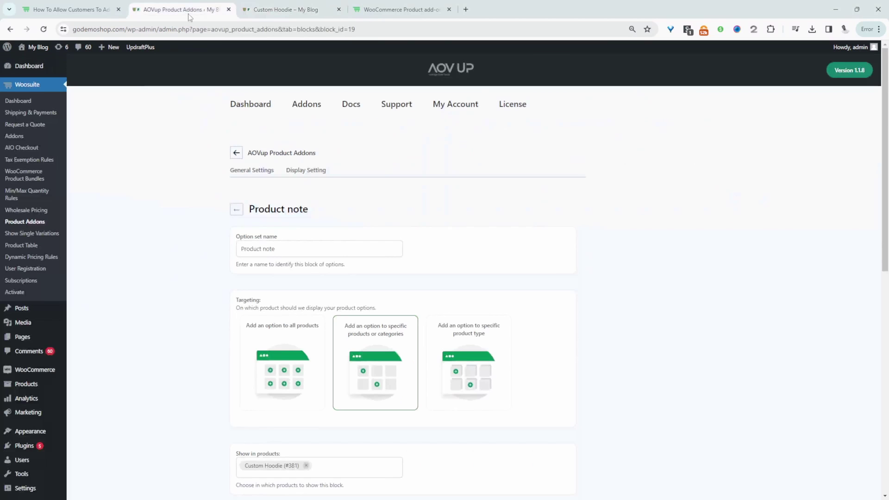
scroll(502, 322, down, 10)
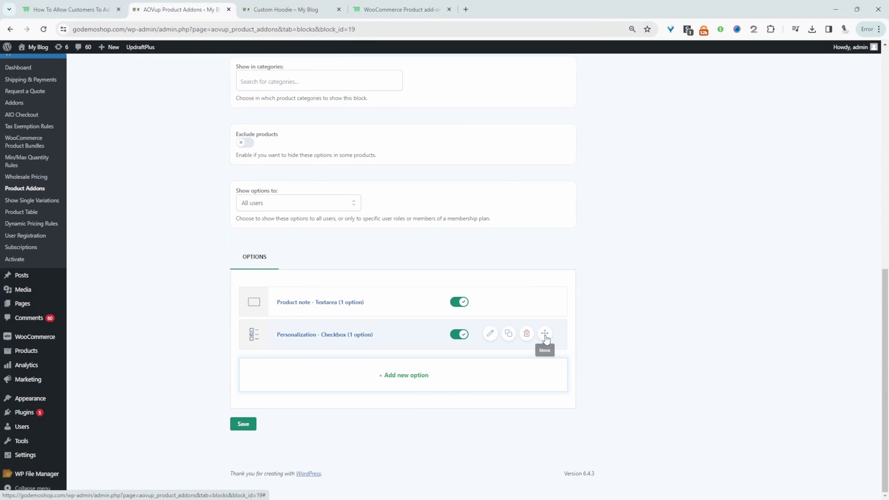
drag(545, 339, 545, 318)
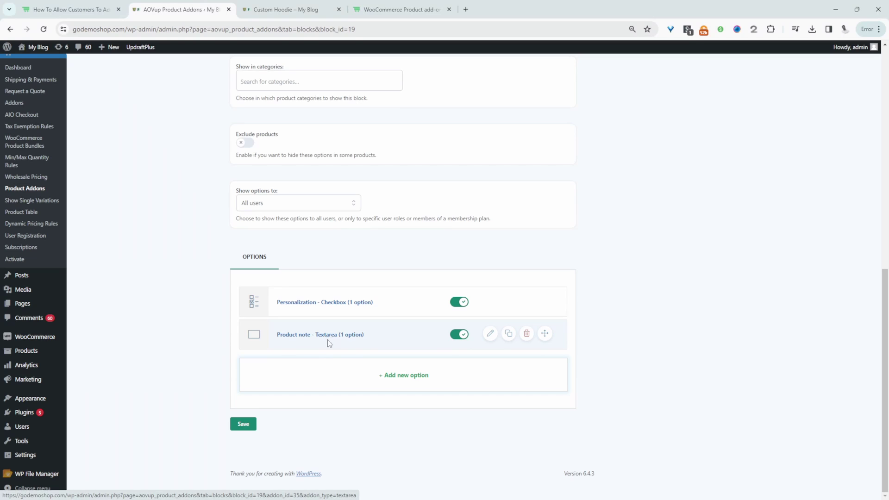
Give the Product note textarea conditional logic: Show only if the custom message checkbox is Selected, and save.
click(489, 339)
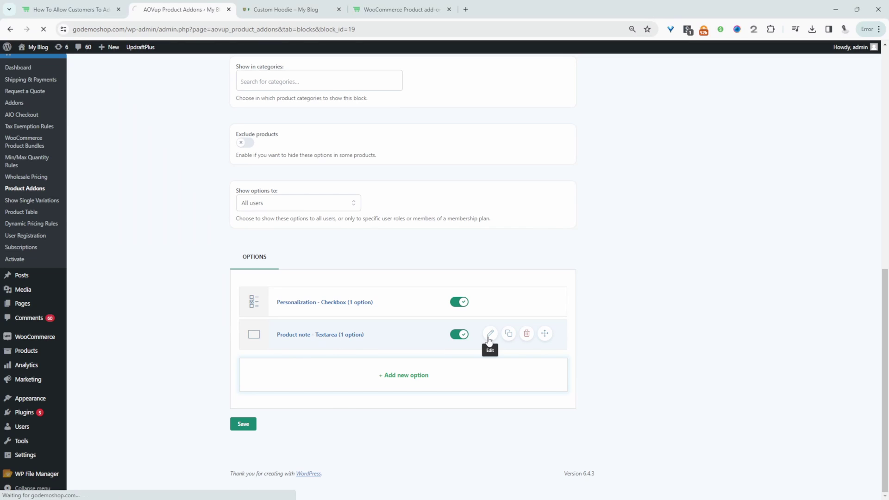
click(787, 132)
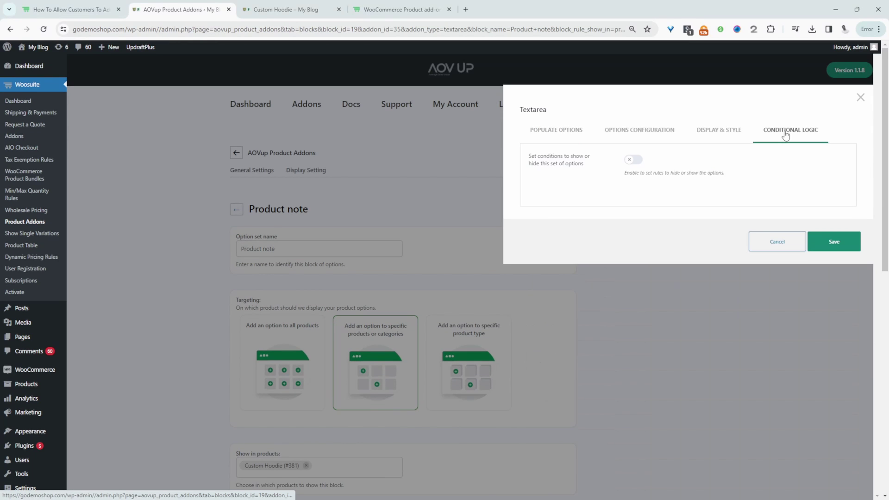
click(638, 161)
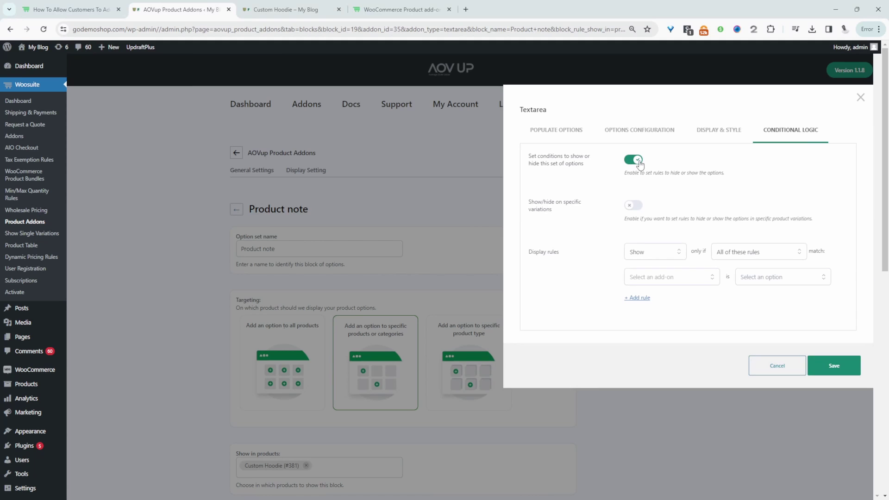
click(662, 251)
click(659, 271)
click(675, 280)
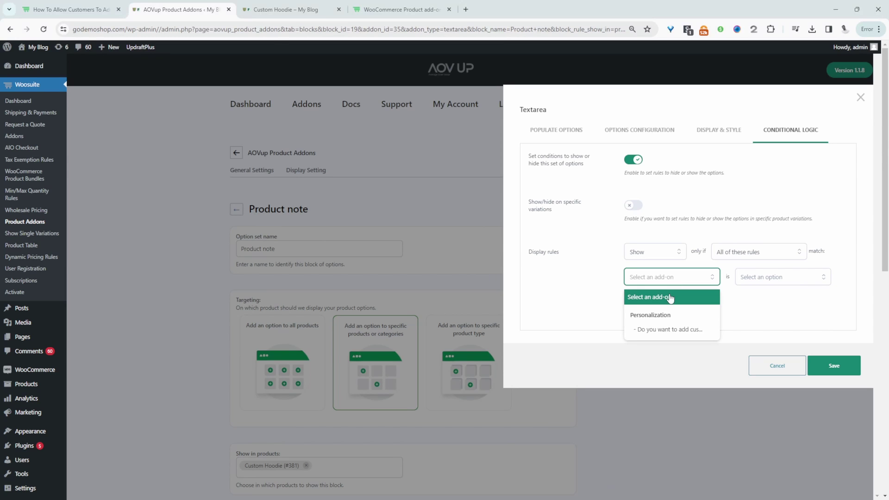
click(650, 329)
click(753, 279)
click(769, 301)
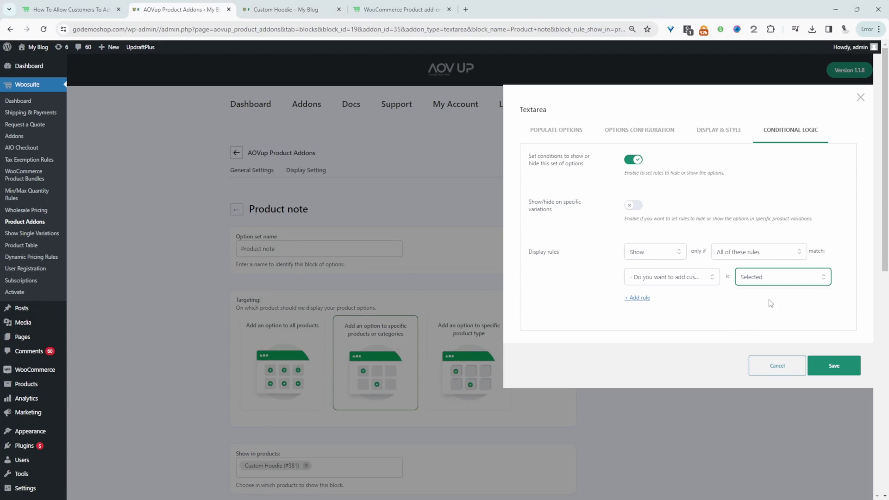
click(833, 366)
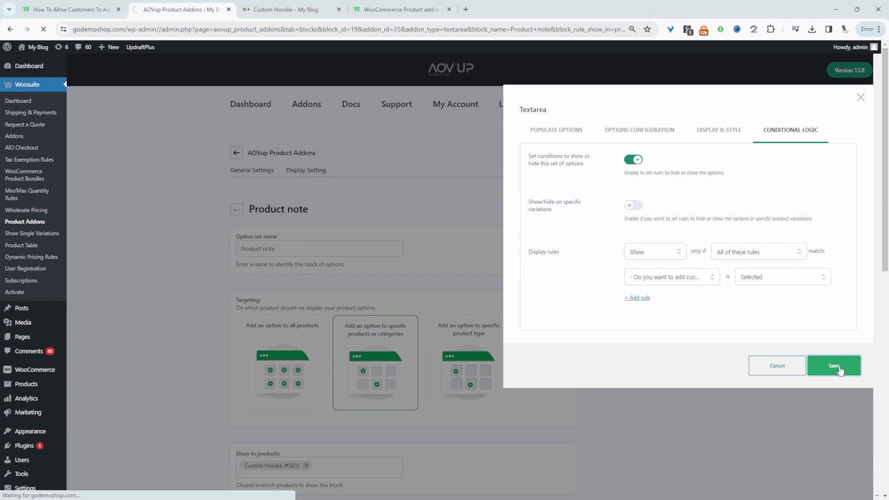
key(ctrl+Tab)
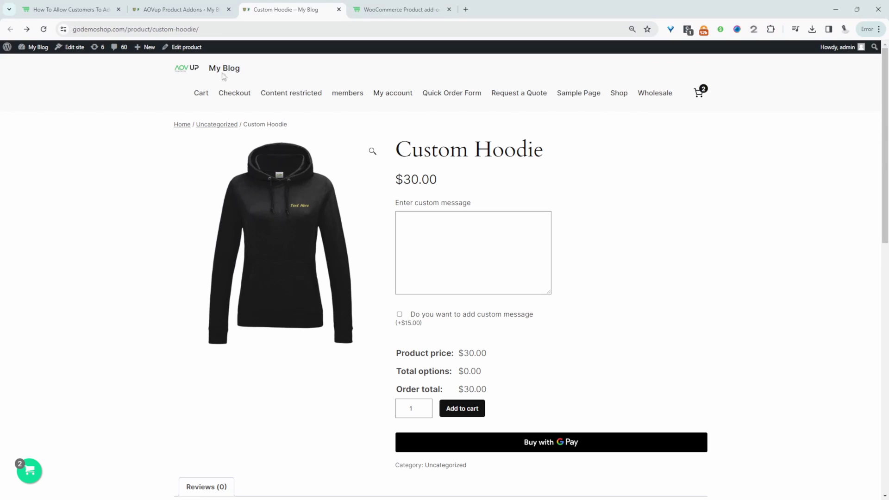
Reload Custom Hoodie, tick the custom message option, enter 'sgsdfgsdfgs fbgdf gsd' and add it to cart.
click(44, 29)
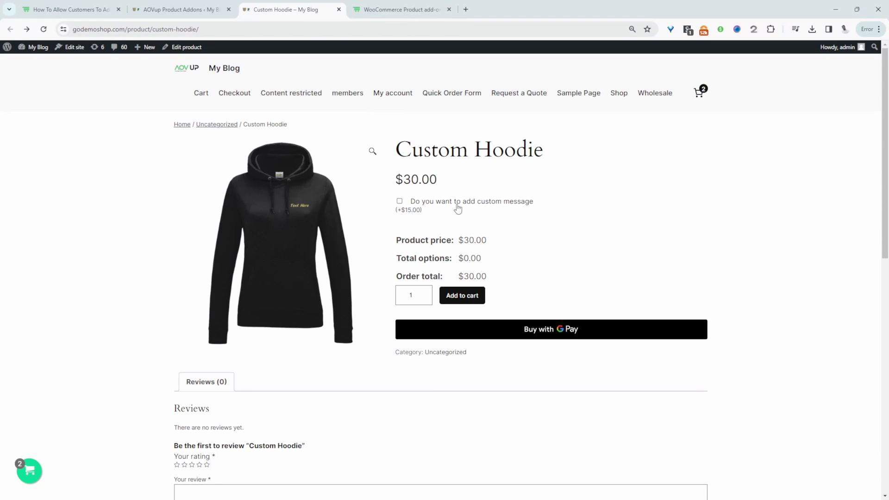
click(399, 202)
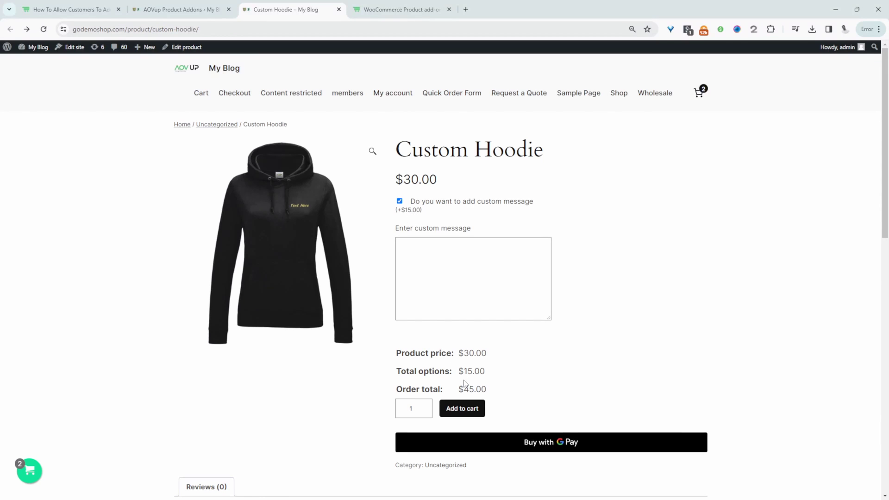
click(450, 257)
text(sgsdfgsdfgs  fbgdf gsd)
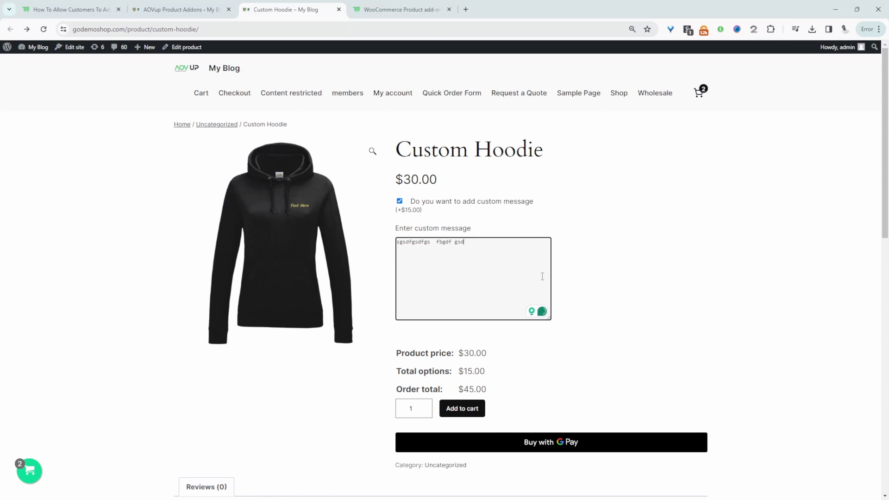
click(455, 408)
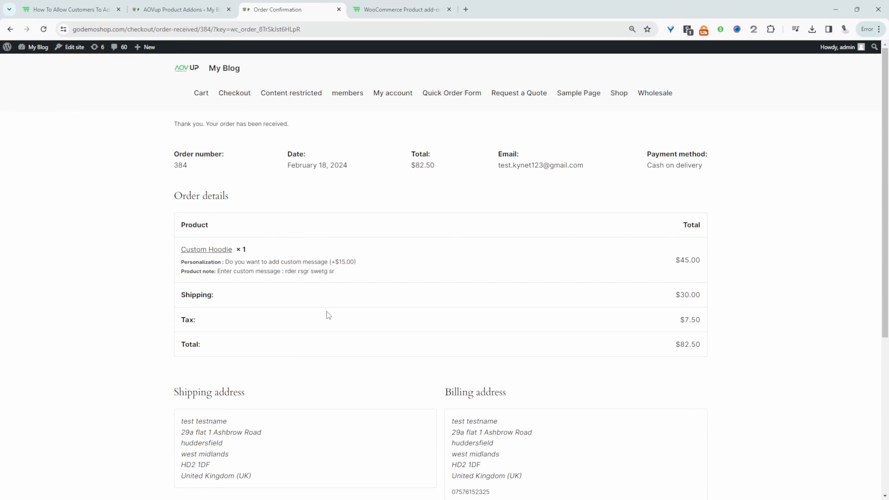
drag(334, 273, 292, 274)
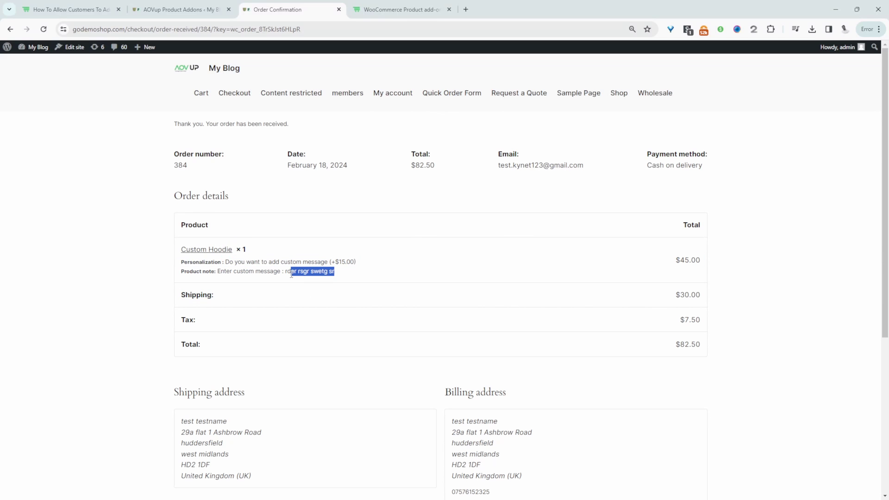
Open WooCommerce Orders in a new tab and check the custom message in the order details.
click(179, 7)
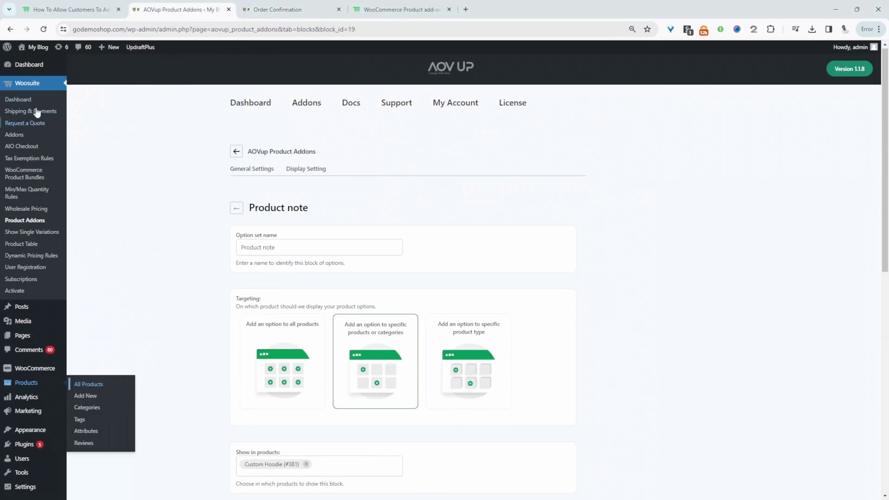
scroll(39, 296, down, 3)
mouse_move(55, 345)
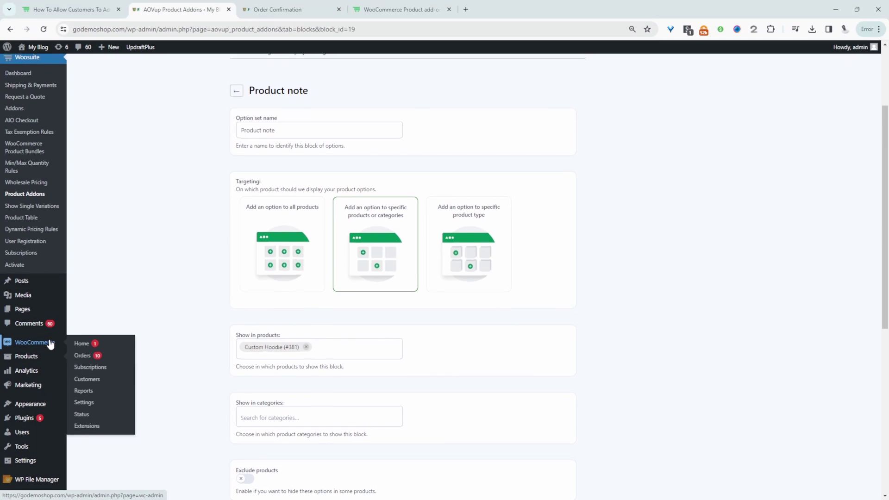
middle_click(82, 359)
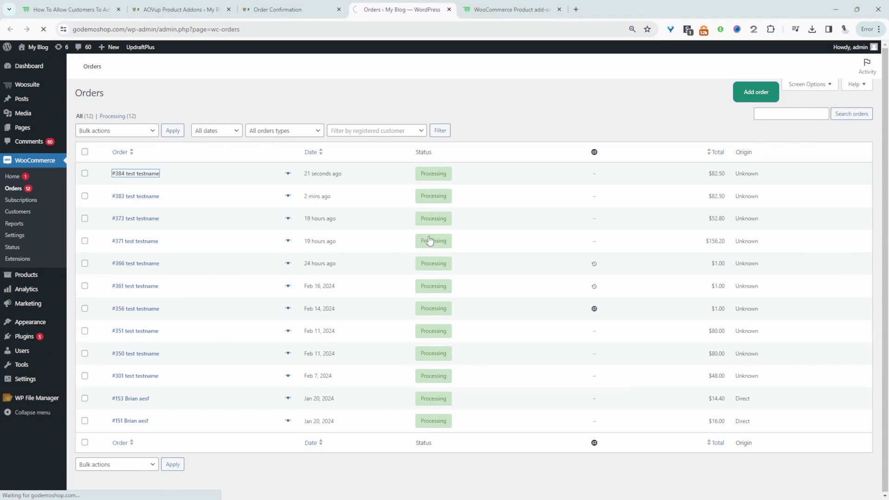
drag(260, 334, 207, 330)
Back in AOVup Product Addons, bring up the option-type list for another option under Options.
key(ctrl+2)
scroll(480, 391, down, 3)
scroll(480, 388, down, 5)
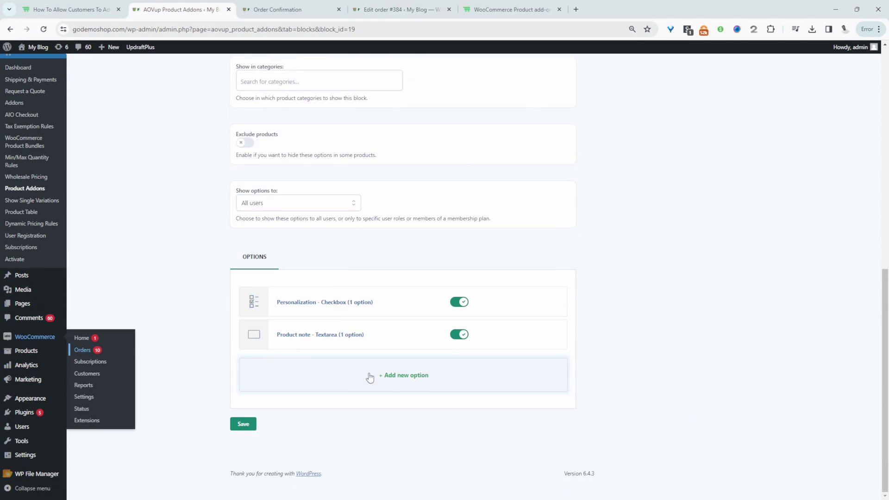
click(394, 378)
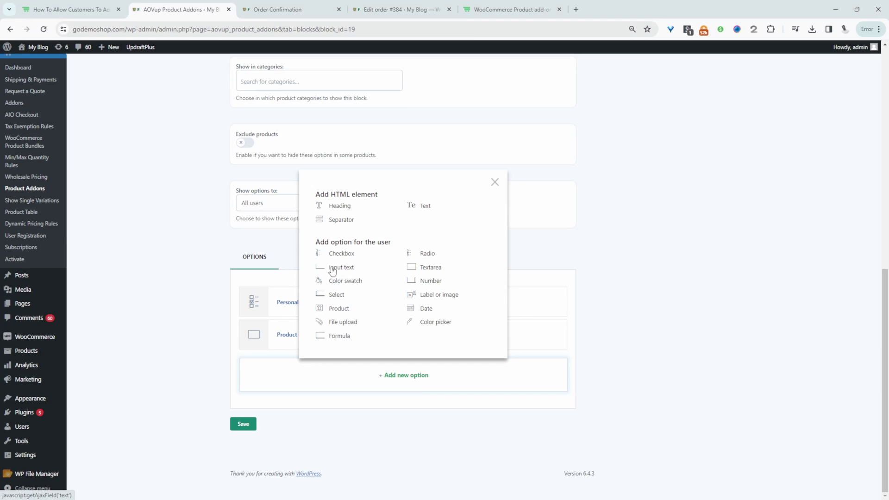